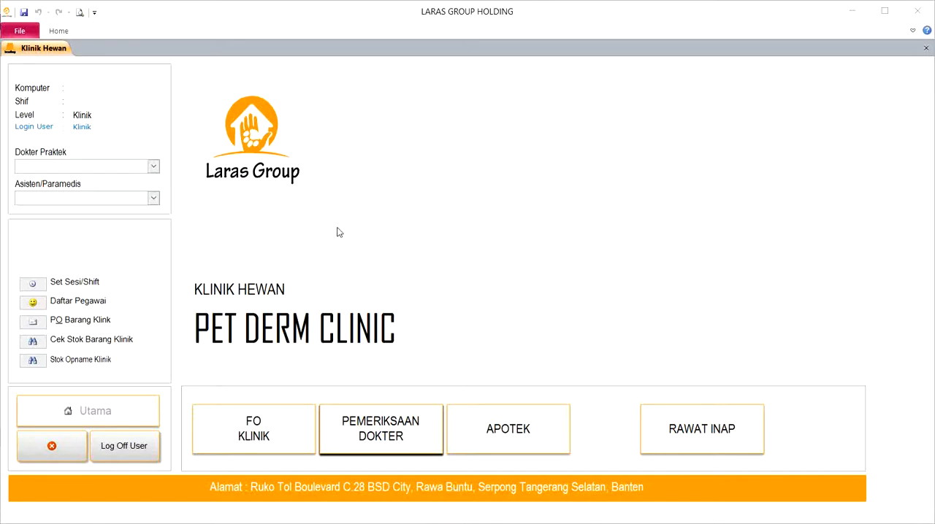
- Set up the work session with KASSA 1 and SHIFT 1, changing the paramedic to the second one listed, and save it
click(266, 440)
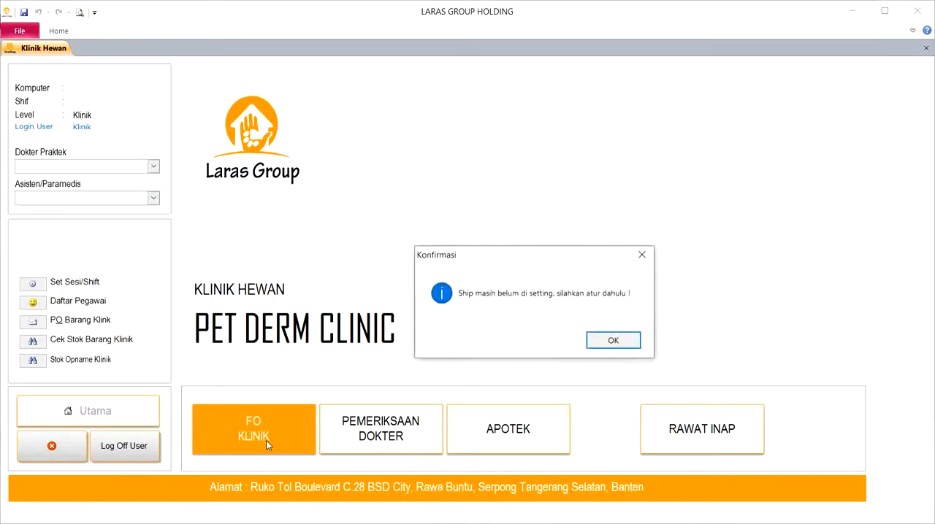
click(613, 341)
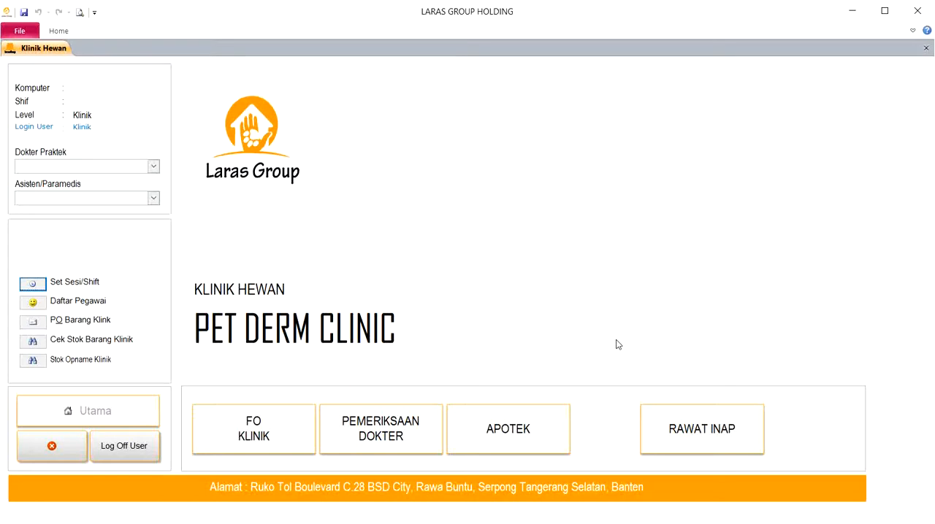
click(40, 287)
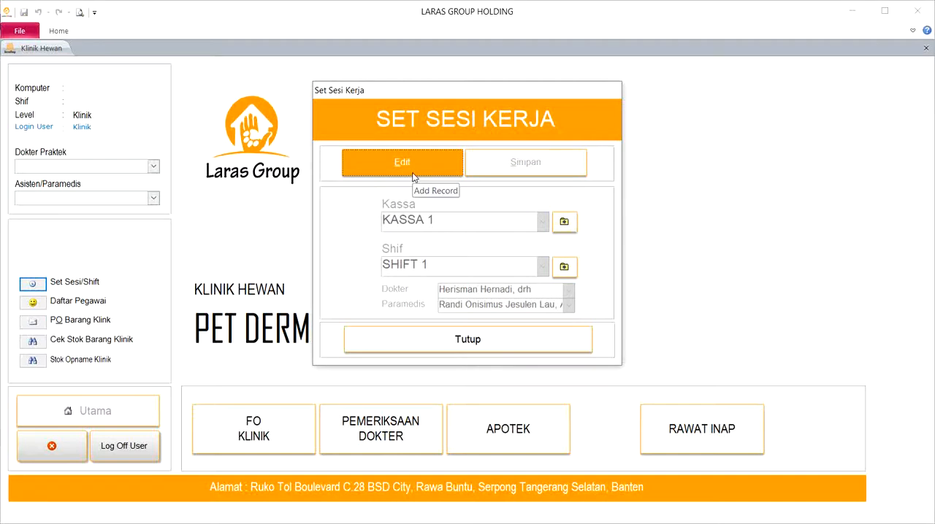
click(412, 177)
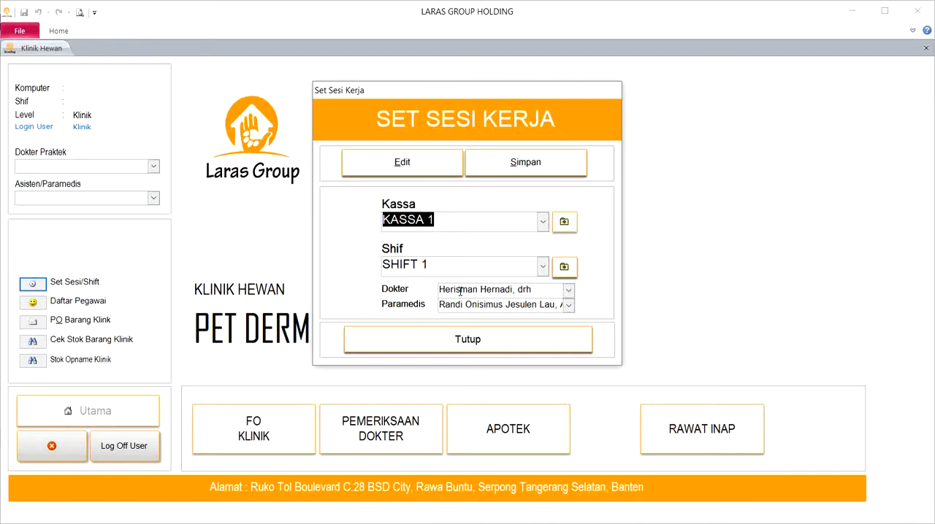
click(569, 308)
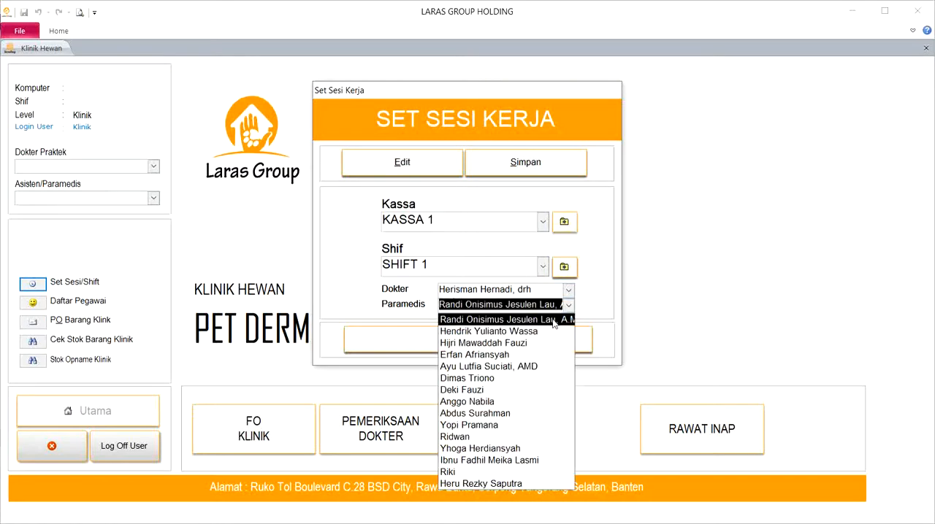
click(544, 332)
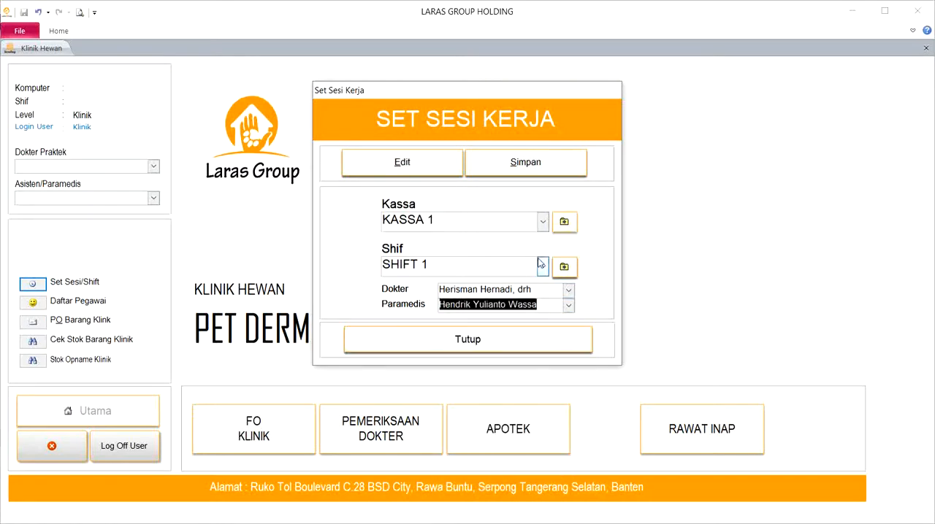
click(541, 161)
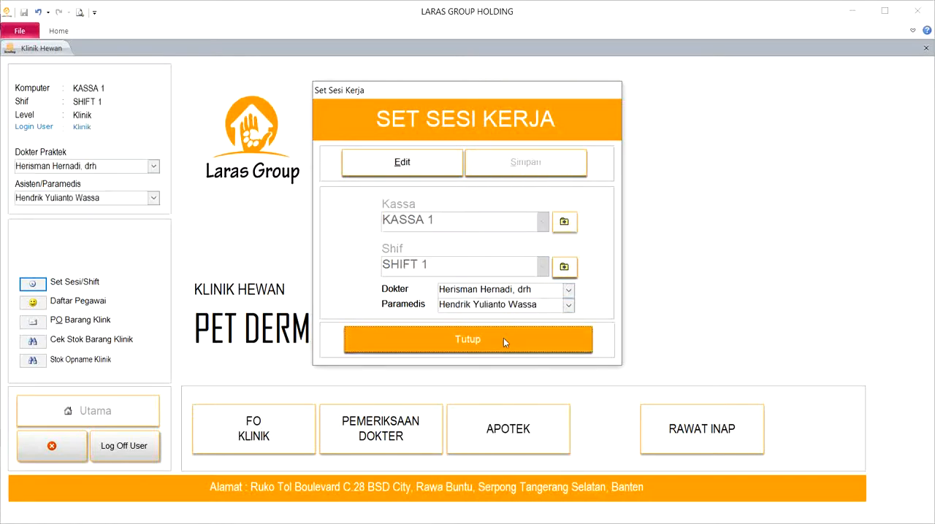
click(504, 337)
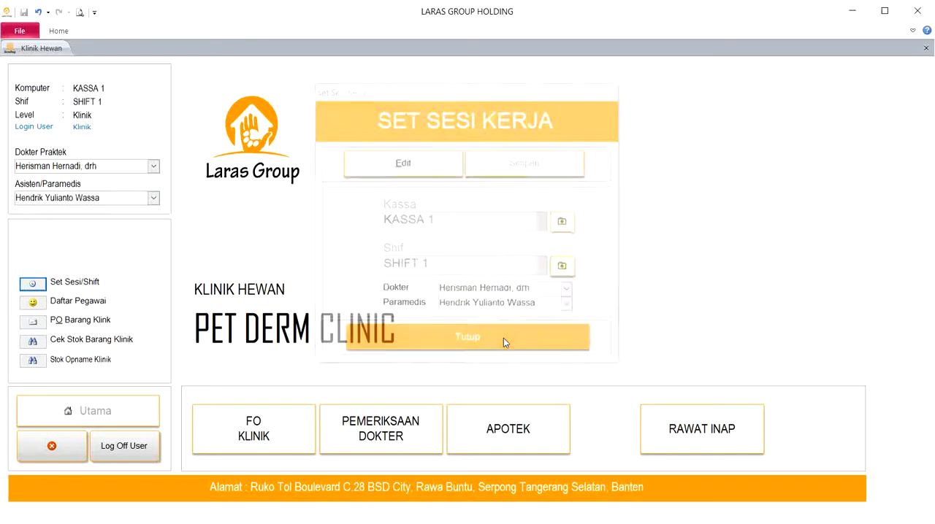
- Open the FO Klinik transaction recap and view the payment process list, returning to the registration recap
click(239, 423)
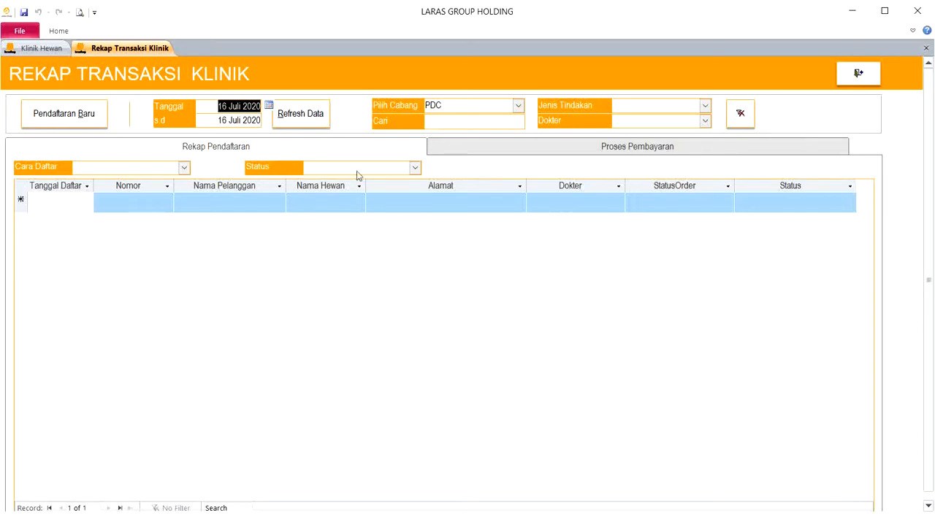
click(329, 148)
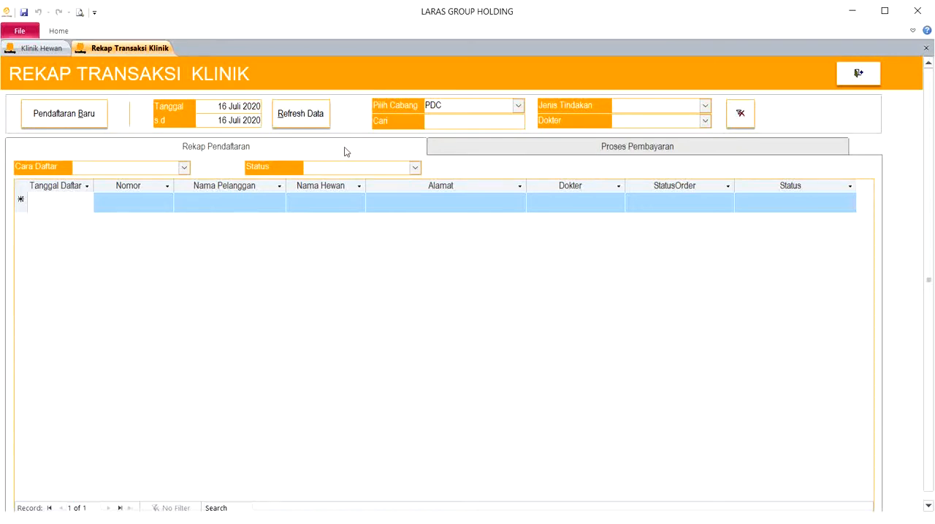
click(474, 151)
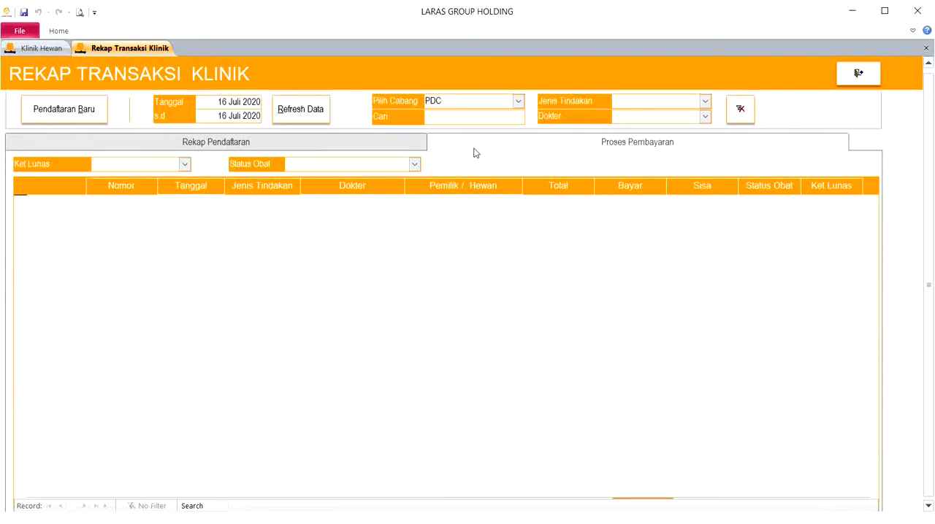
click(409, 144)
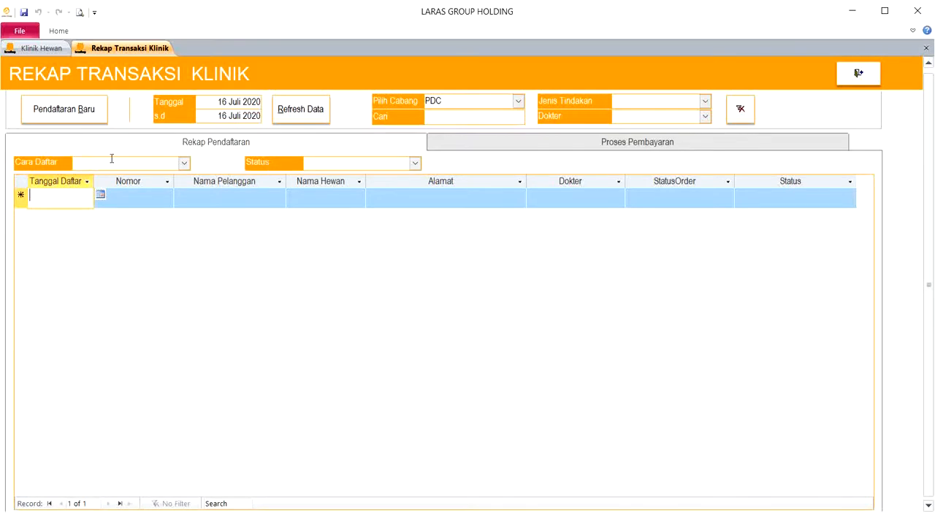
- Set the recap's start date to 01 January 2020 and refresh the registration list
click(230, 102)
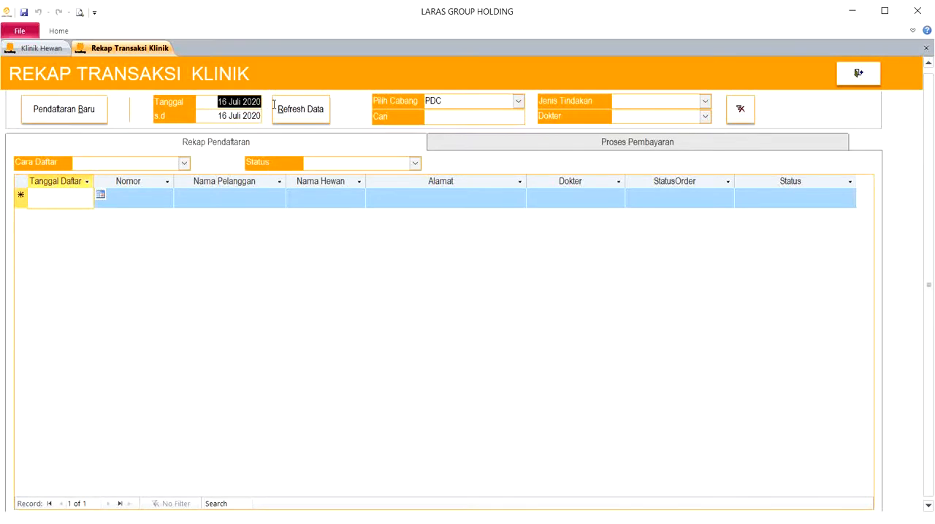
click(19, 197)
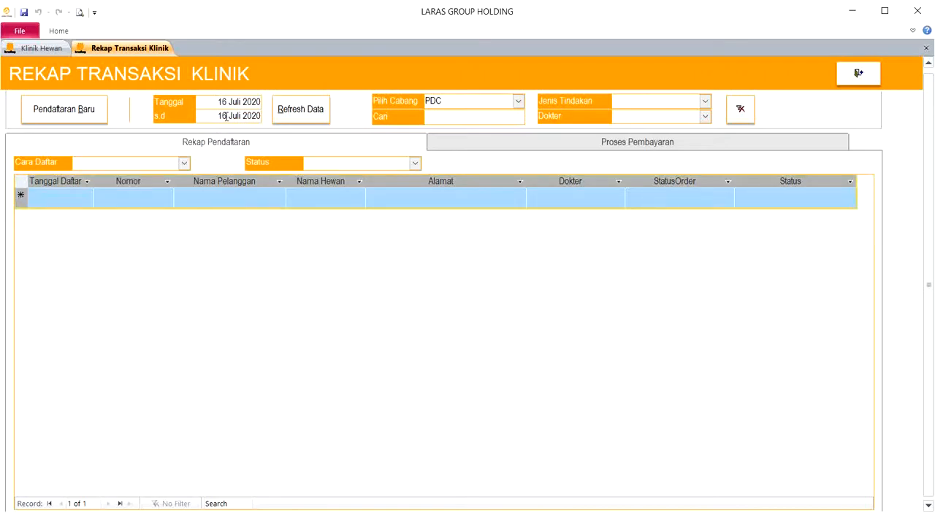
click(211, 101)
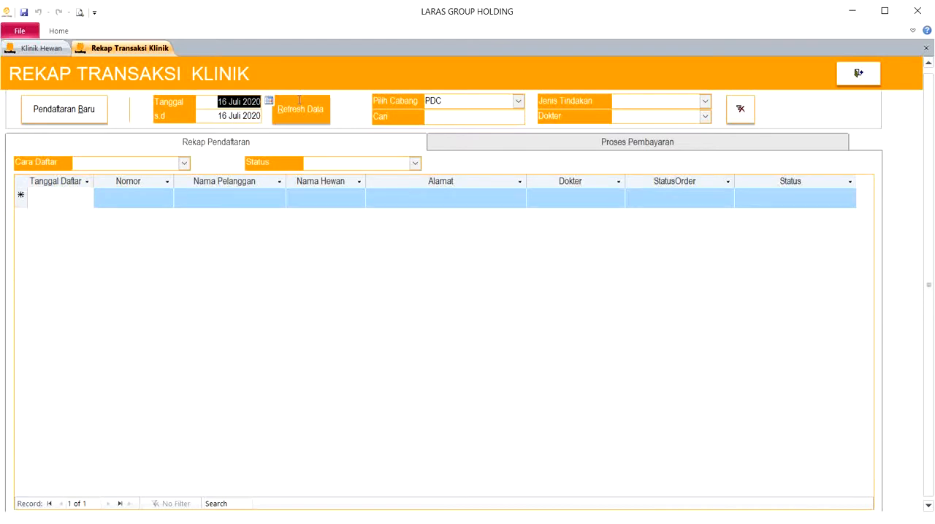
text(01/01/2020)
key(Tab)
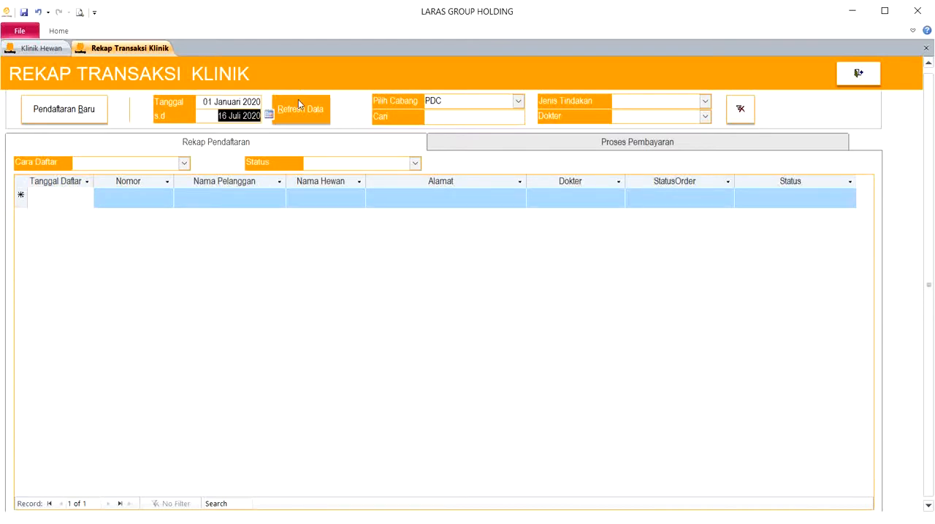
click(298, 99)
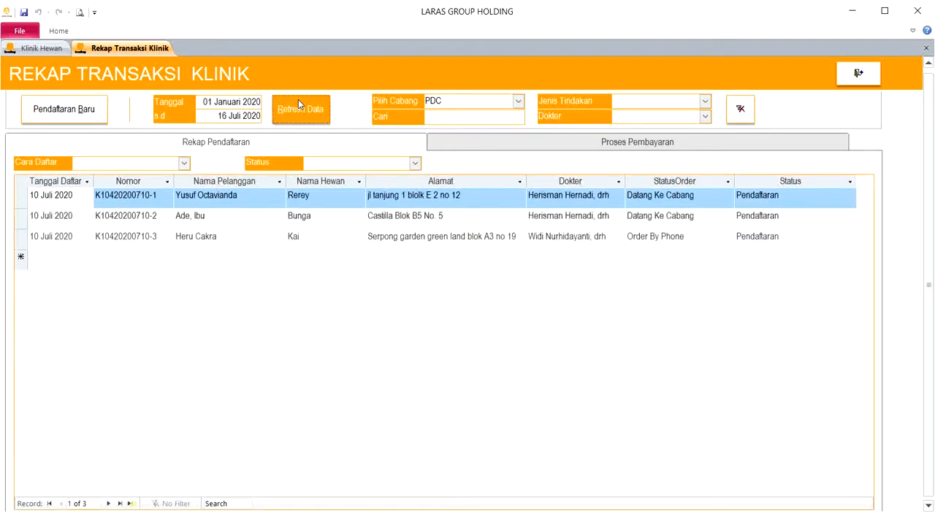
- Reset the recap's start date to today, 16 July 2020, and refresh the list
click(231, 103)
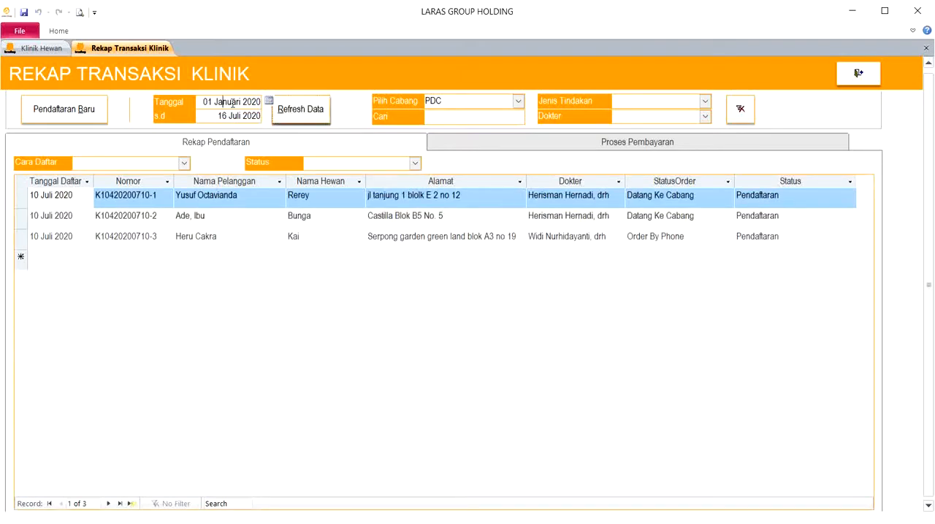
click(268, 101)
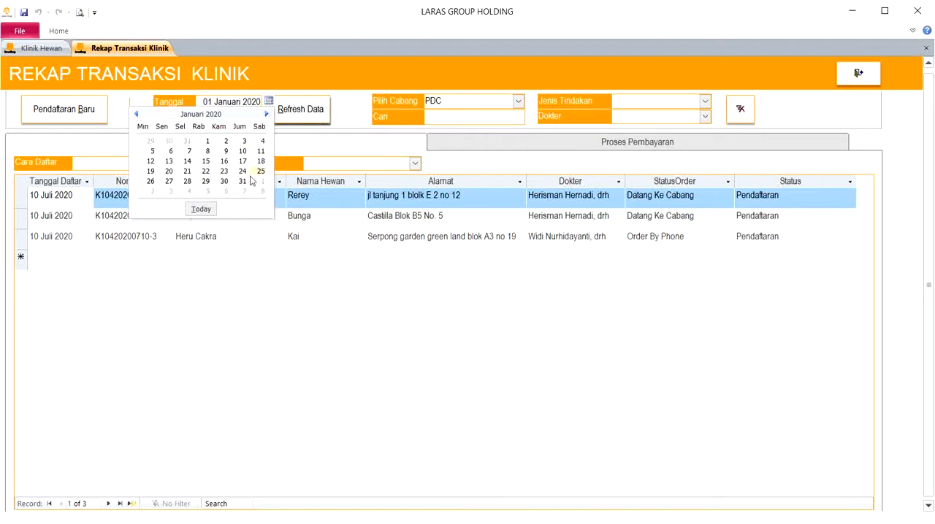
click(201, 209)
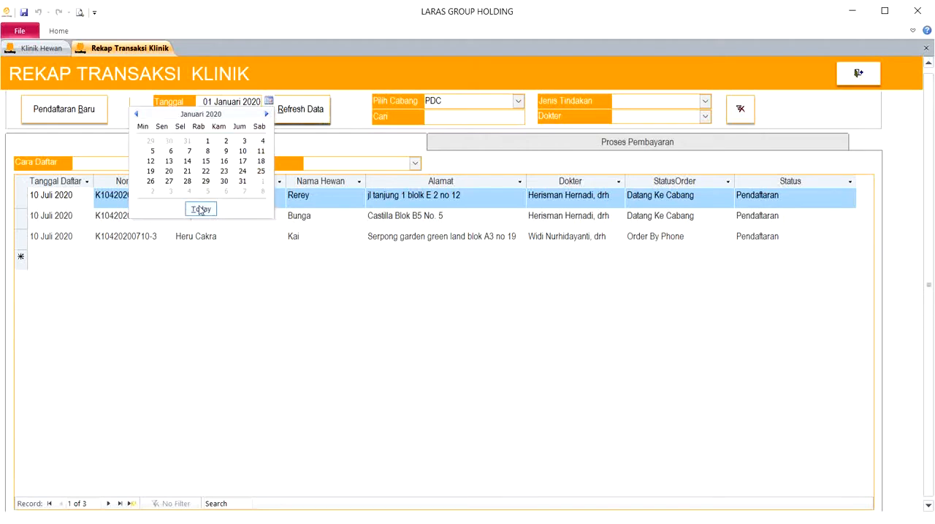
click(312, 114)
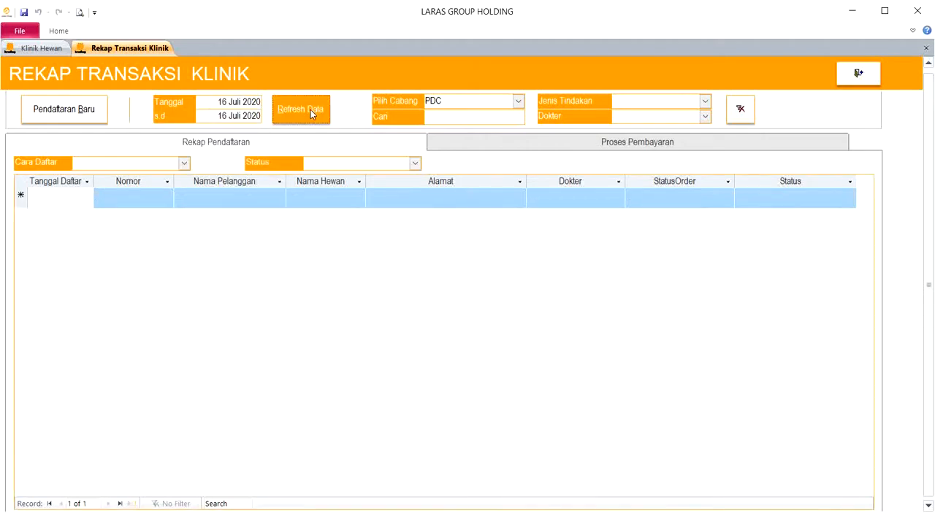
- Open the clinic registration form and start a new registration record
click(78, 120)
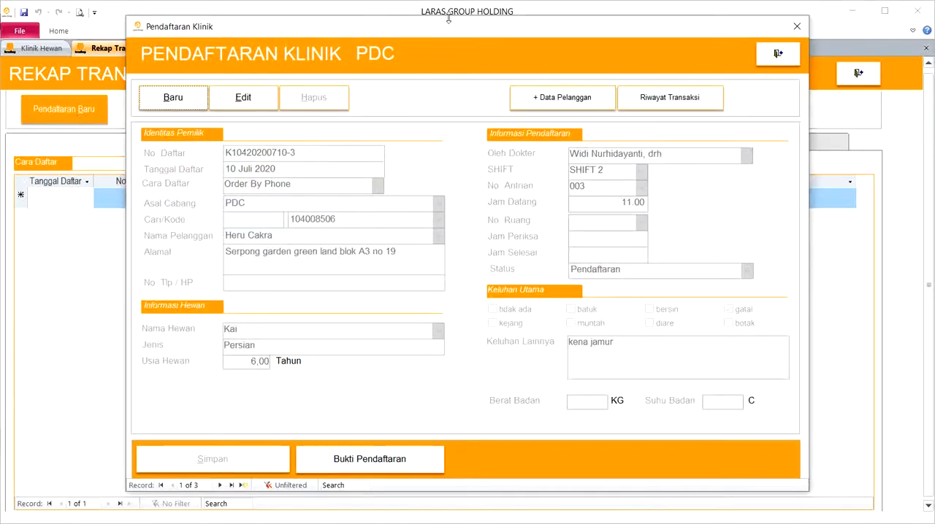
mouse_move(465, 39)
mouse_down()
mouse_move(471, 65)
mouse_move(463, 48)
mouse_move(449, 49)
mouse_up()
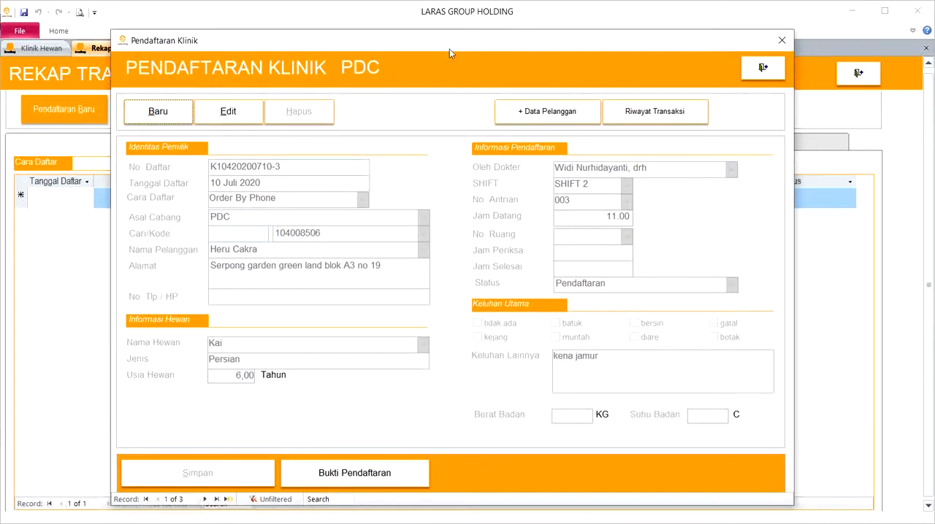
click(165, 112)
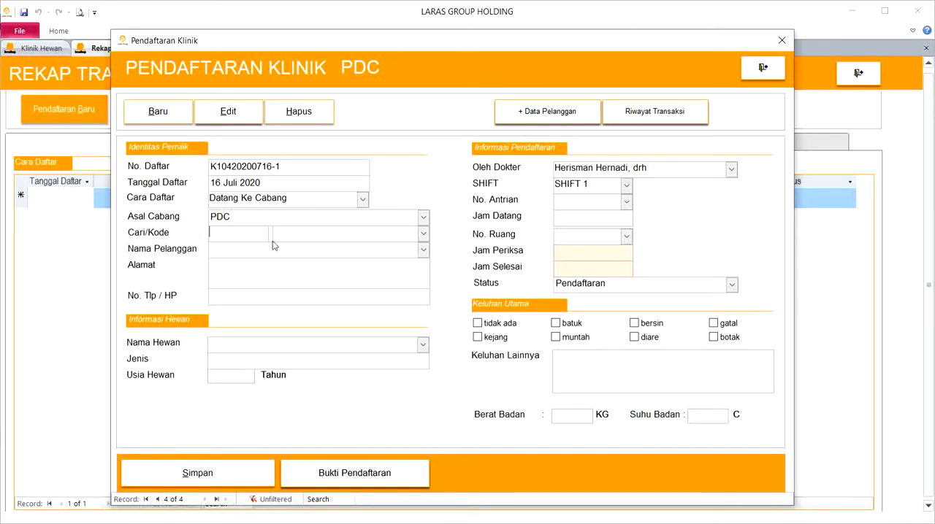
- Search for a customer by name, select the match, and check which pets are available for that customer
text(yayu)
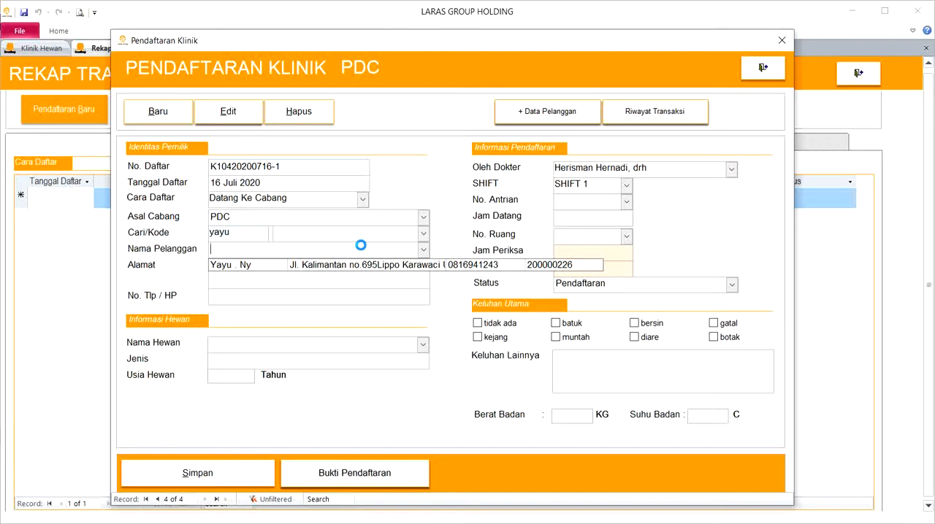
click(400, 266)
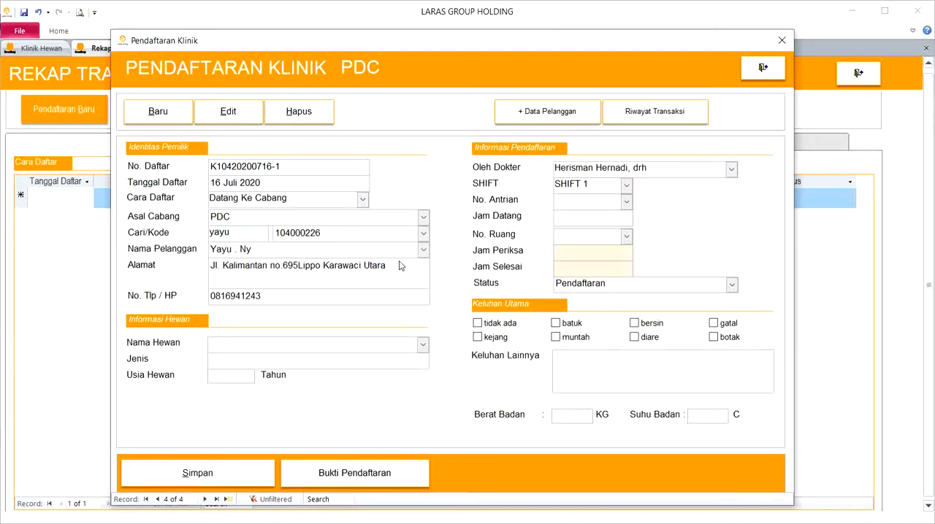
click(422, 347)
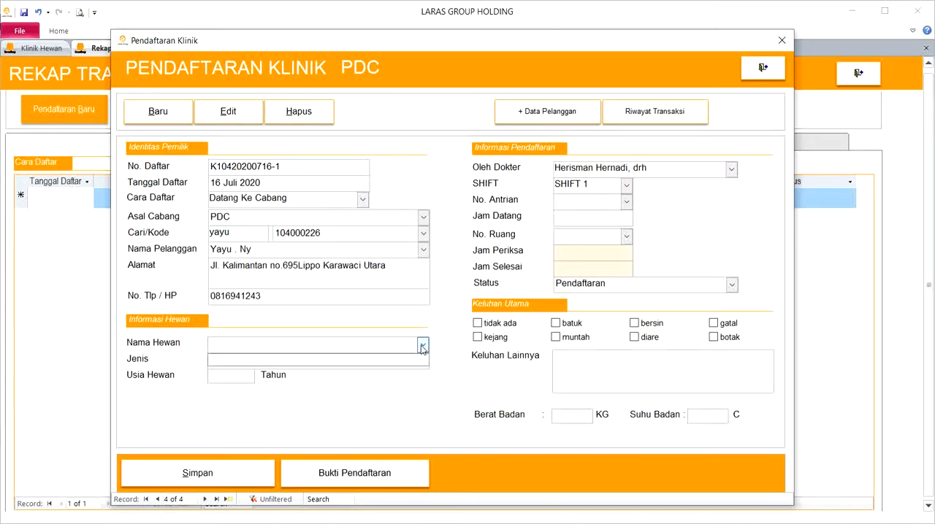
click(421, 346)
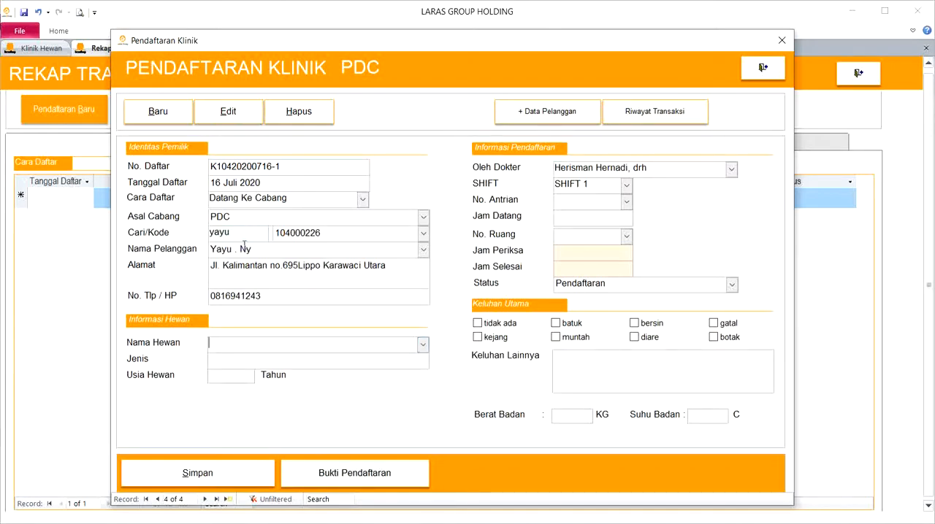
- Search for a different customer by name, select the second match as the owner, and choose the Persian pet chloe
drag(250, 238, 94, 205)
text(seli)
click(423, 250)
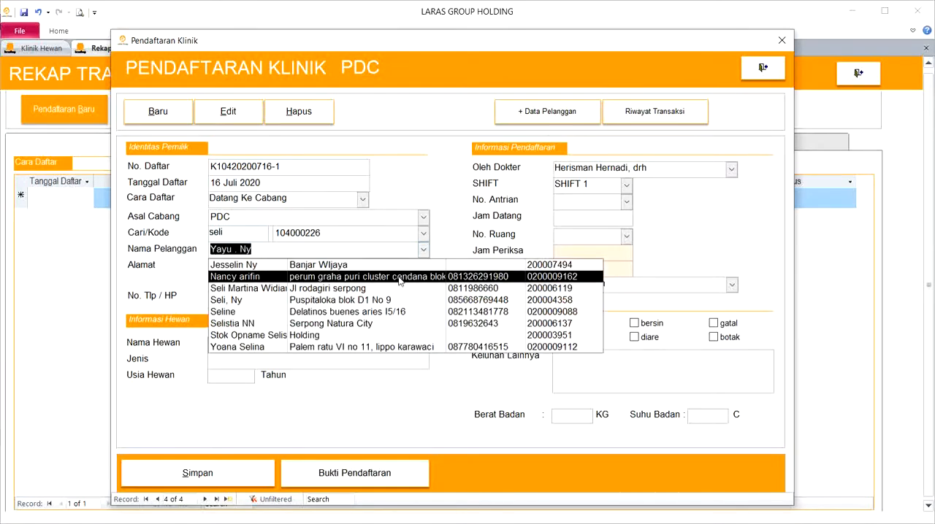
click(399, 277)
click(420, 344)
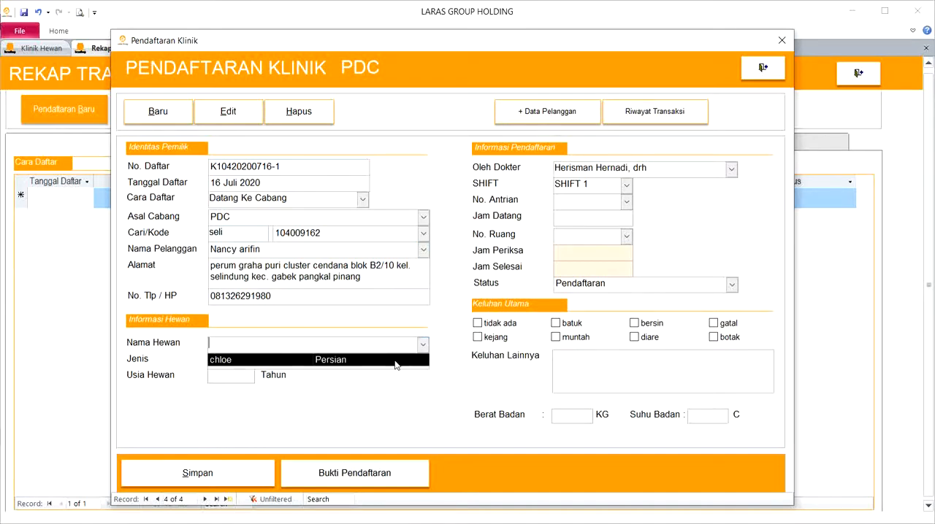
click(395, 360)
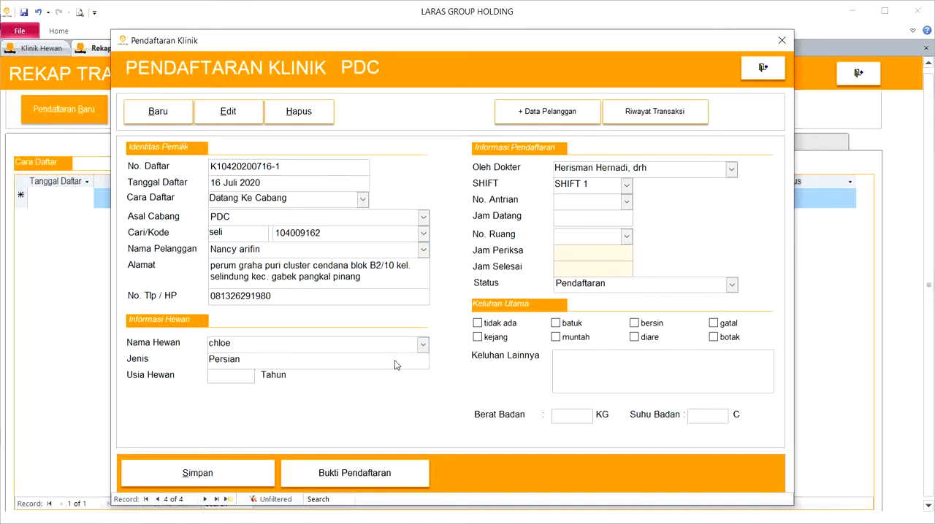
- Set the pet's age to 3 years and assign queue number 001 with the 10.00 arrival time
text(3)
key(Tab)
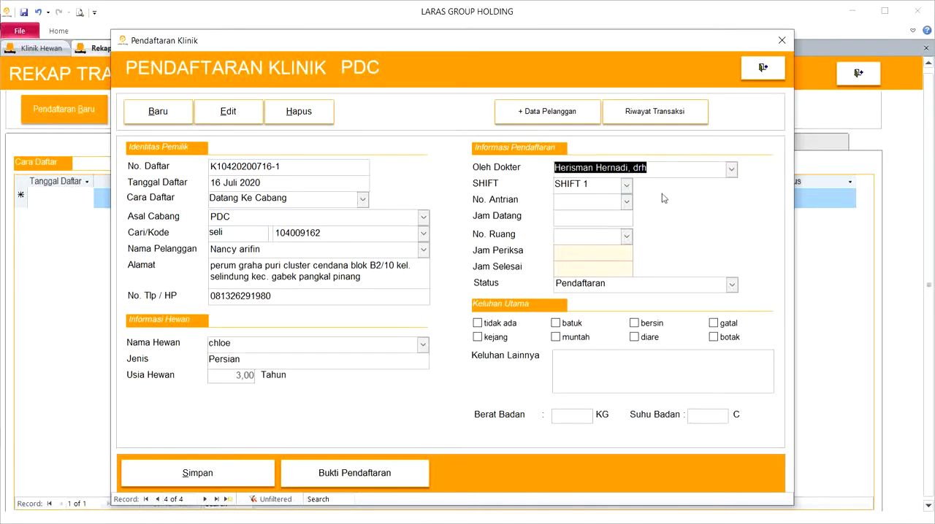
key(Tab)
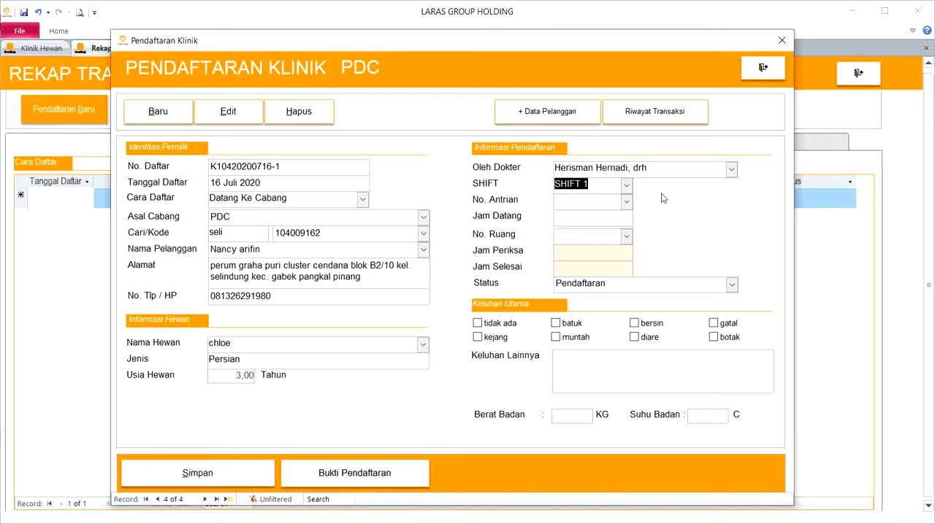
click(626, 204)
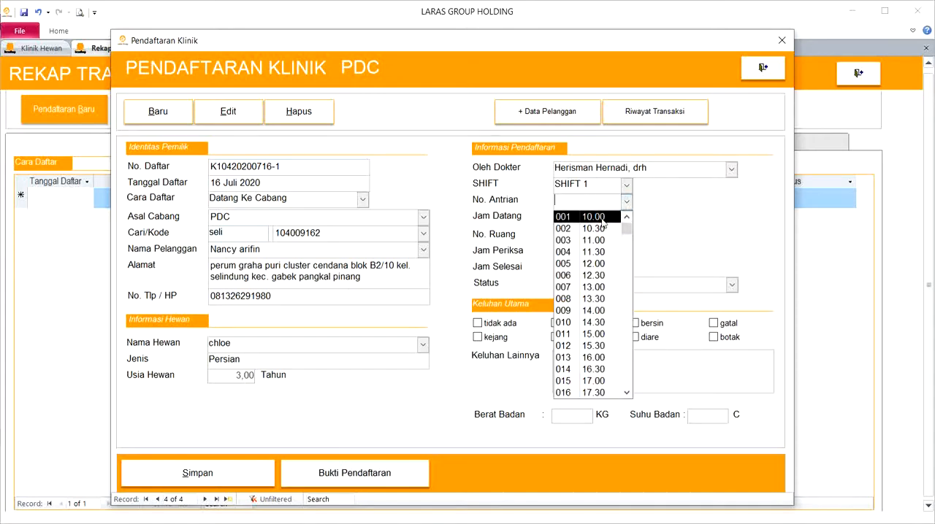
click(602, 217)
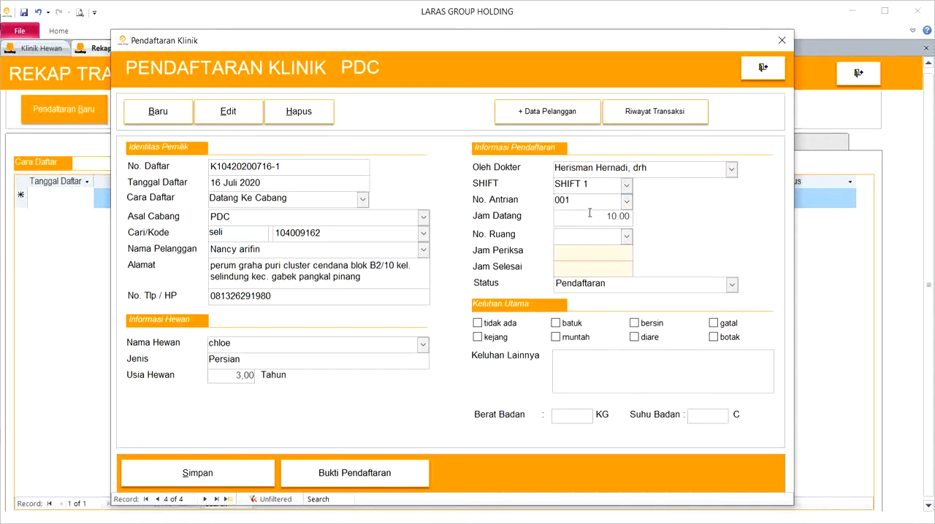
- Assign room 901 (ARJUNA, ORTOPEDI) to the visit and mark batuk and muntah as the main complaints
key(Tab)
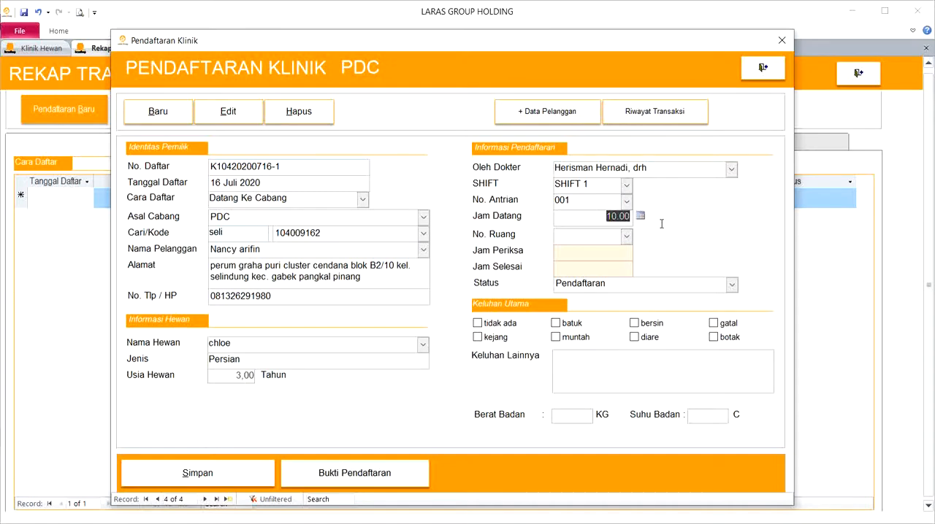
click(626, 238)
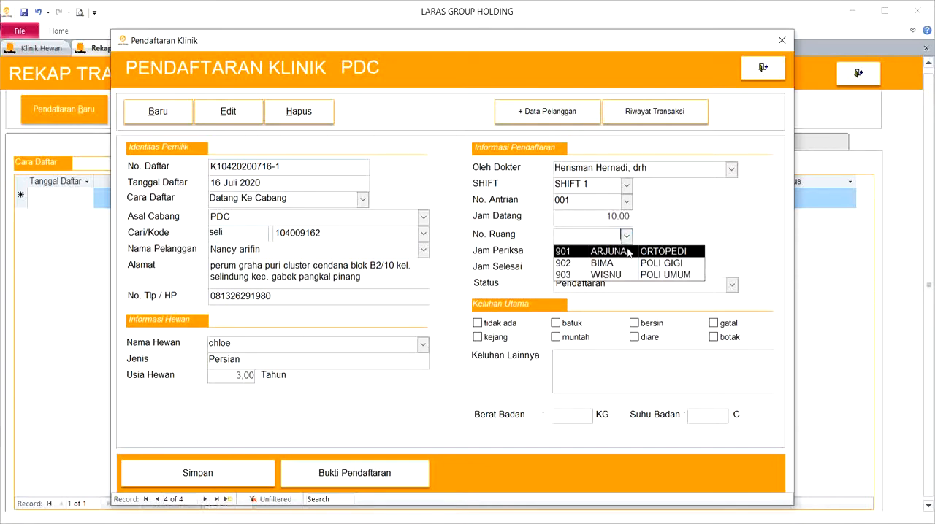
click(628, 252)
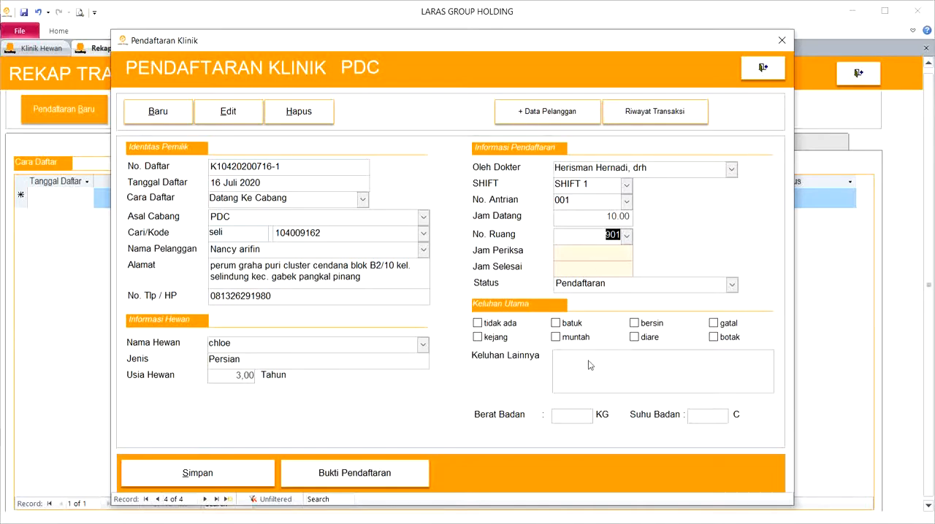
click(570, 327)
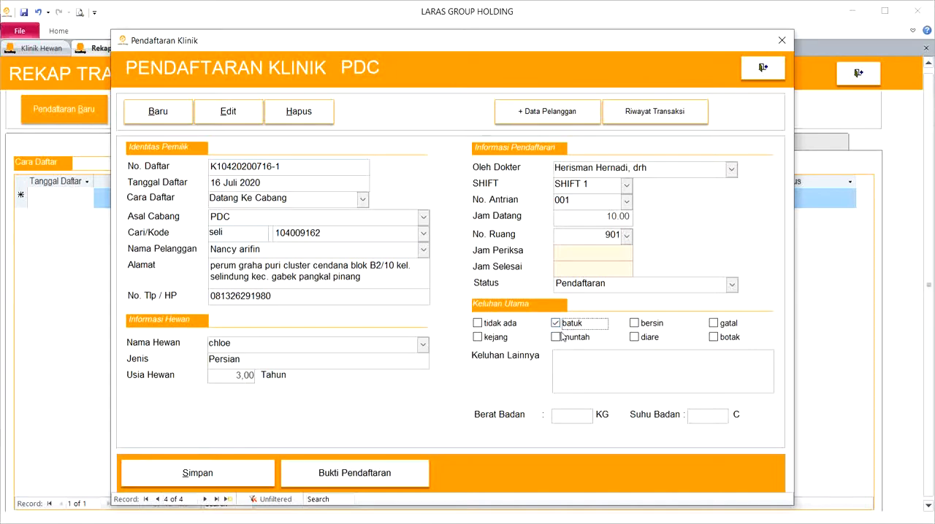
click(560, 340)
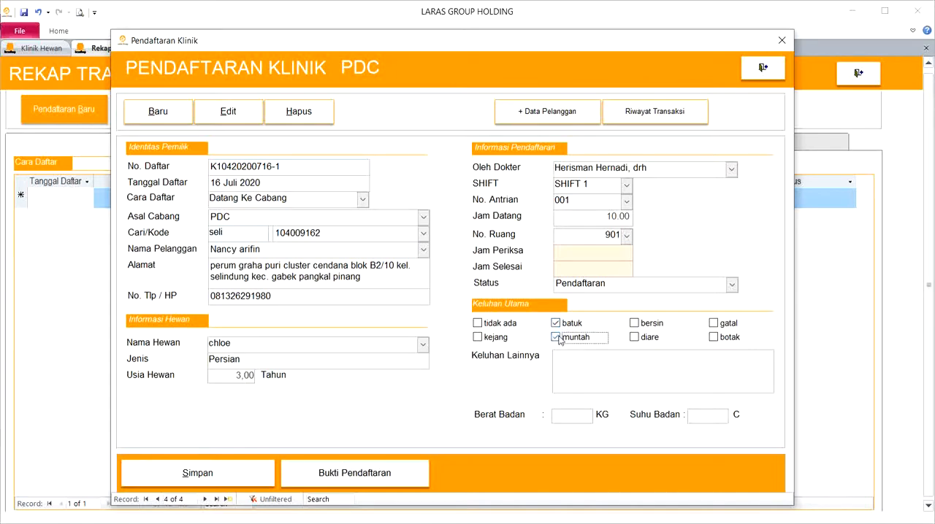
- Enter "Batuk berdahak dan mimisan" as the other complaints and save the registration
click(574, 357)
text(Batuk berdah)
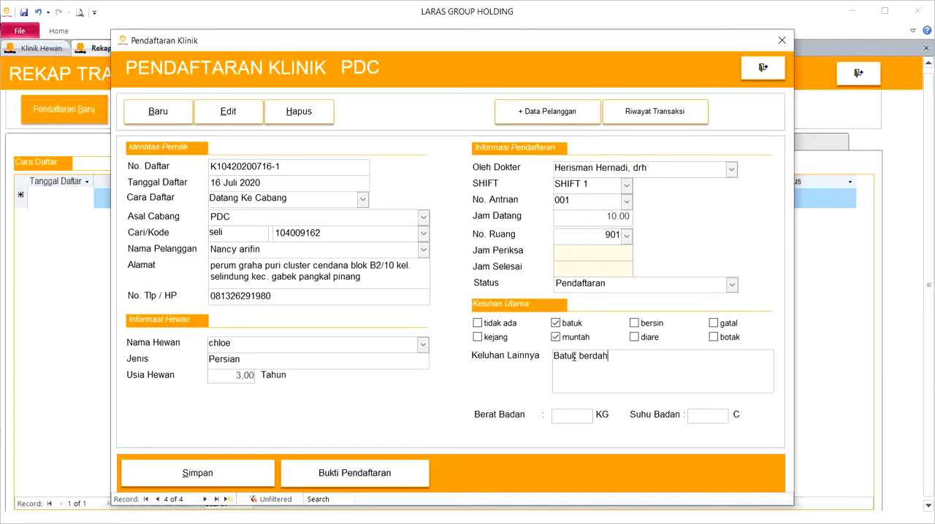
text(ak dan mimisan)
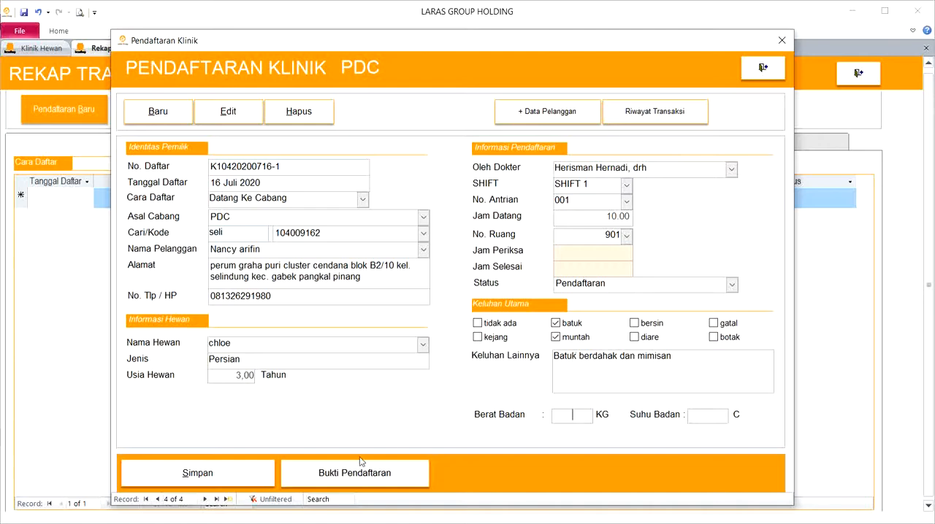
click(238, 479)
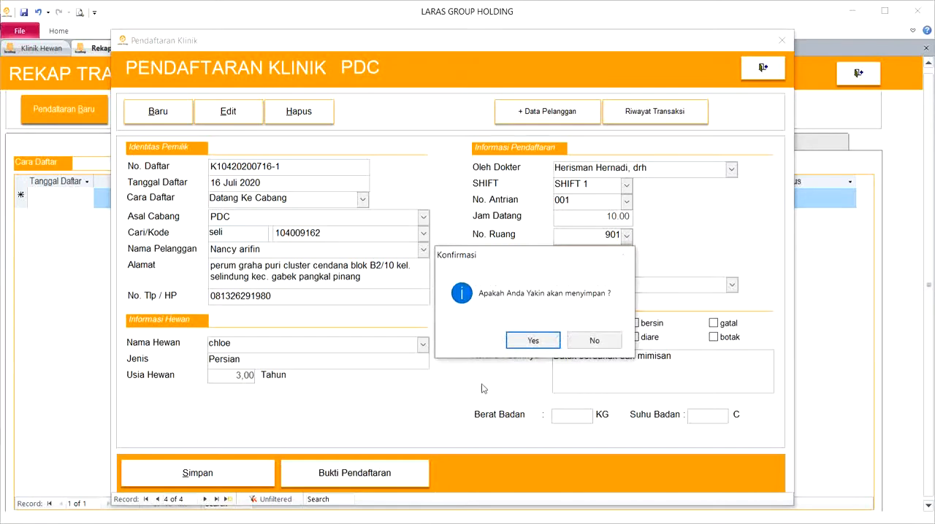
click(546, 340)
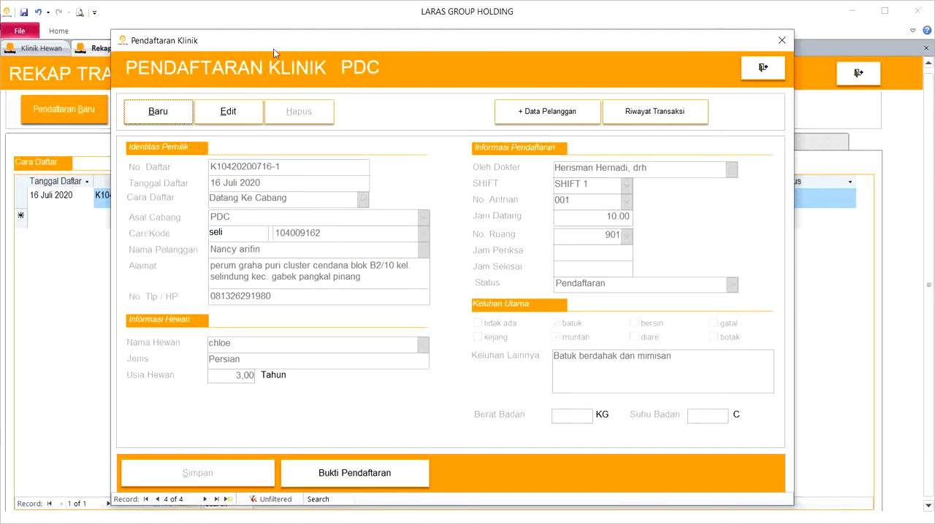
- Move the registration form aside, check the saved visit in the transaction recap list, and move the form back
drag(272, 45, 426, 97)
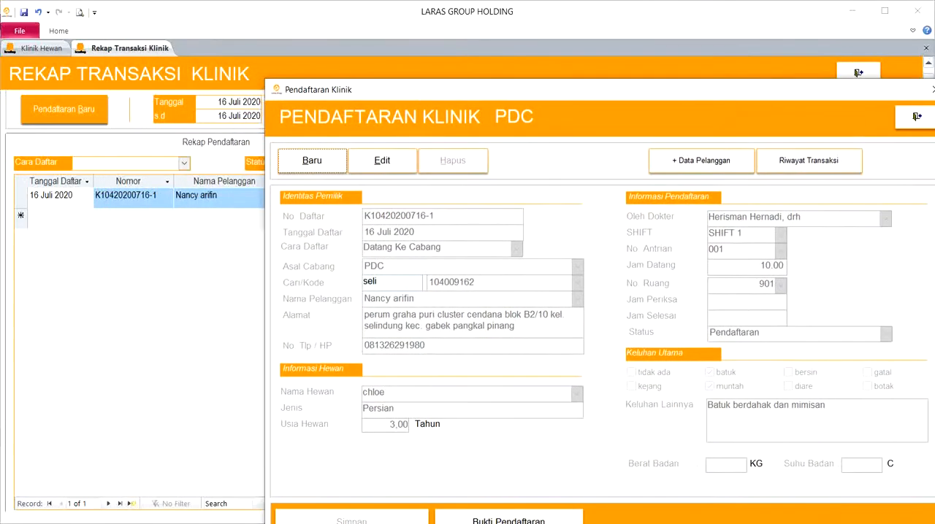
click(23, 195)
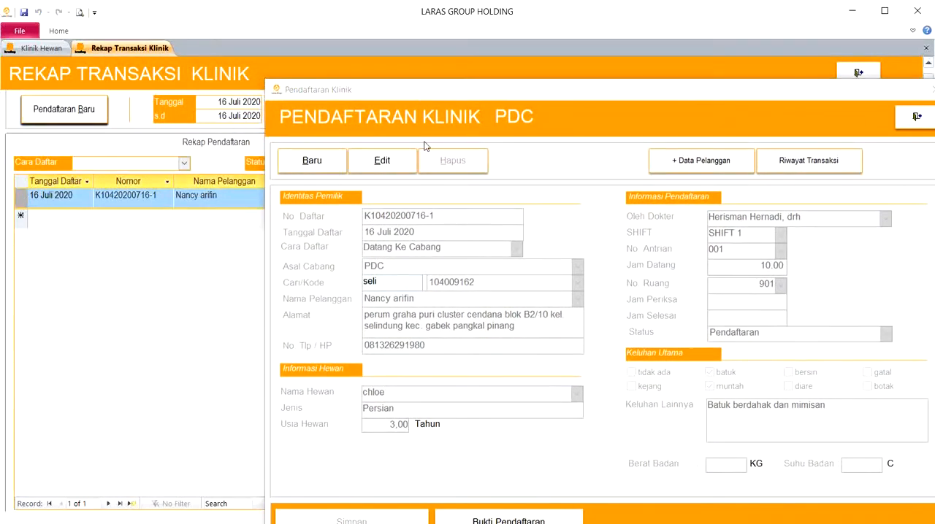
drag(437, 89, 307, 32)
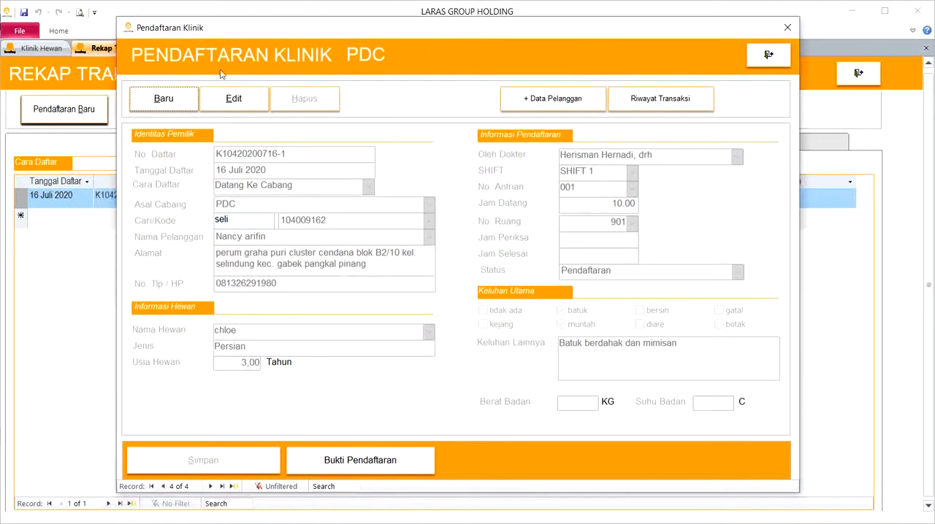
- Start a new registration, search for a customer by name, and select the sixth match as the owner
click(157, 96)
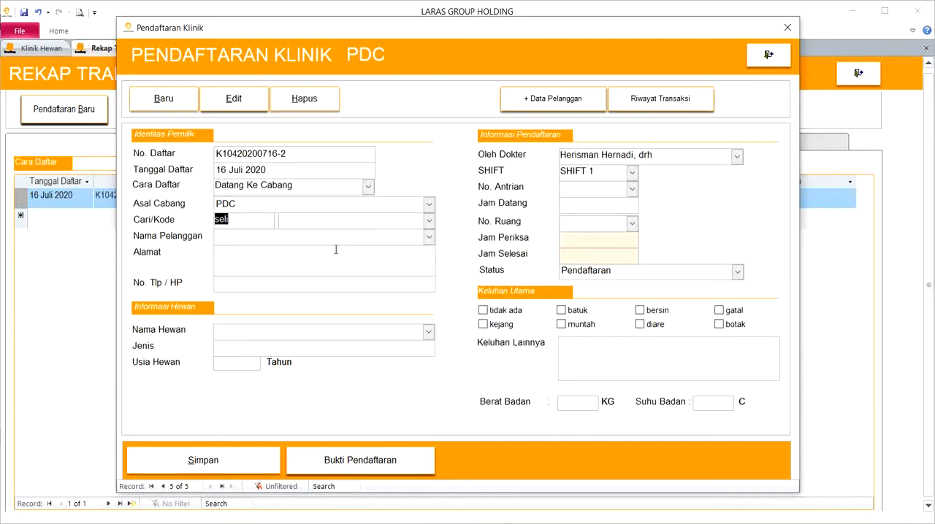
text(bayu)
click(427, 238)
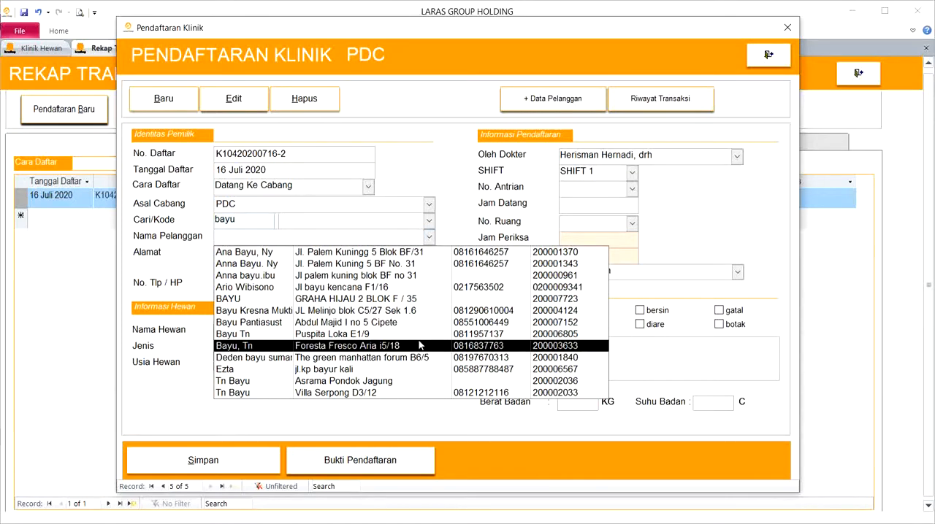
click(355, 311)
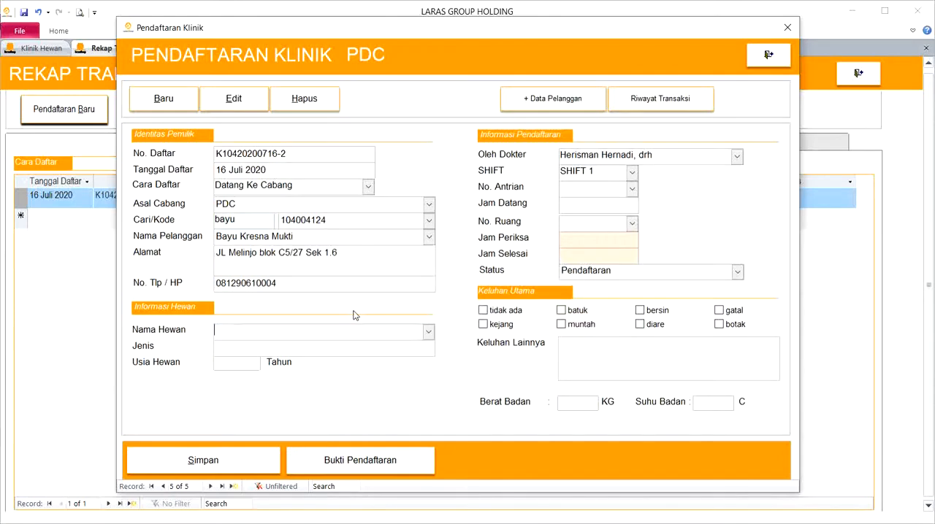
- Choose the Anggora pet Liliy, set its age to 4 years, and review the owner's pet list
click(428, 332)
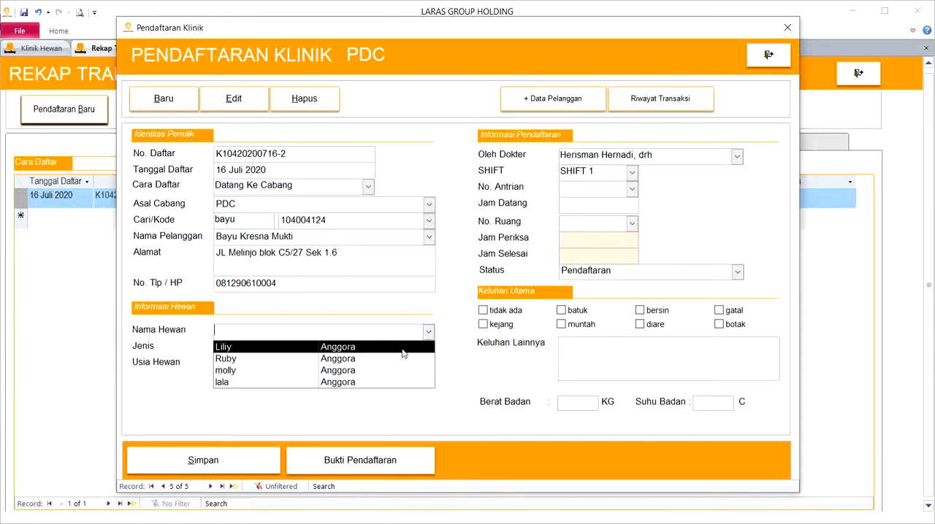
click(403, 347)
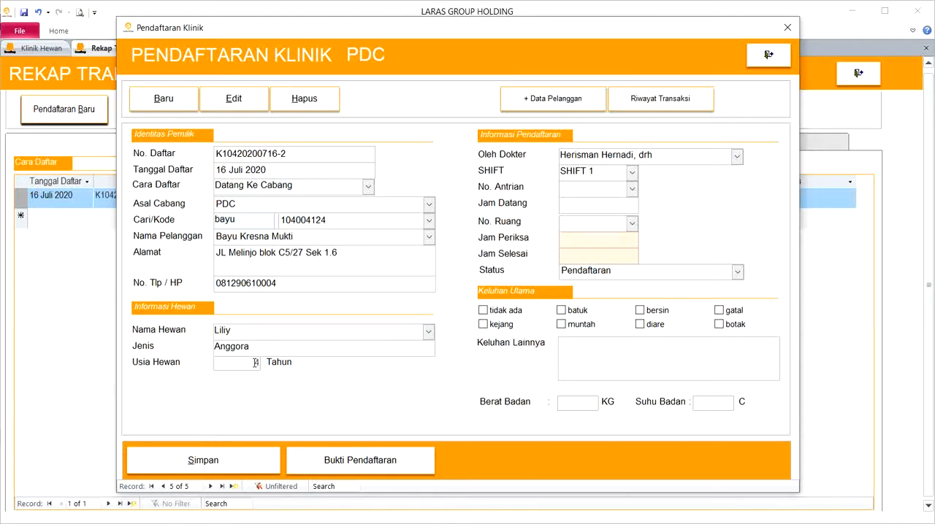
key(Tab)
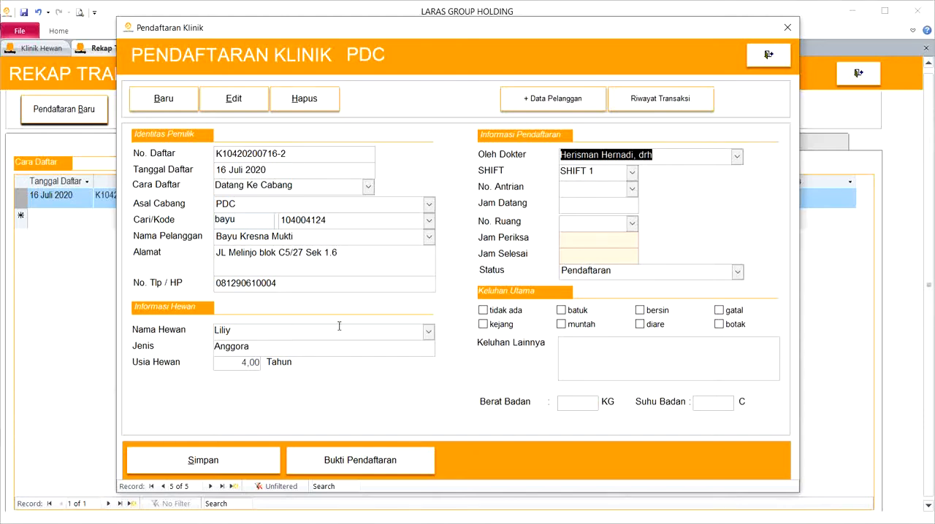
click(429, 330)
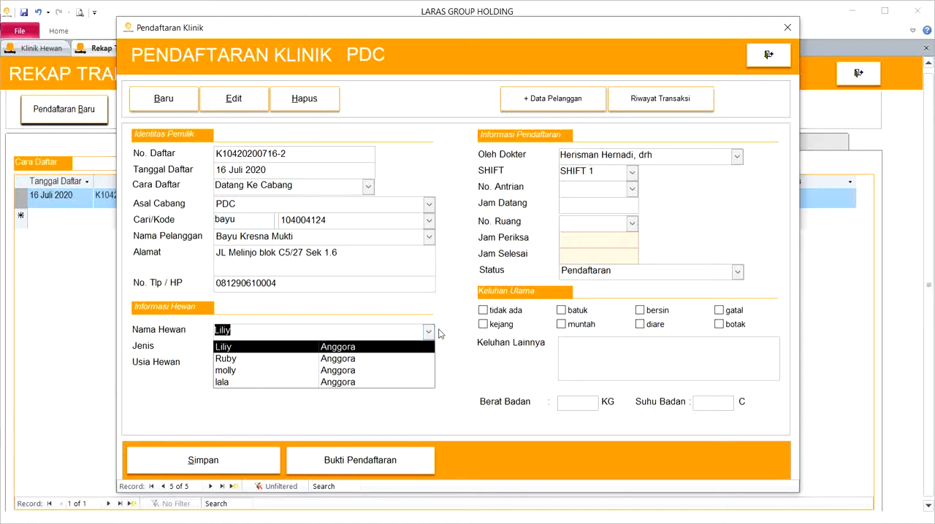
click(448, 334)
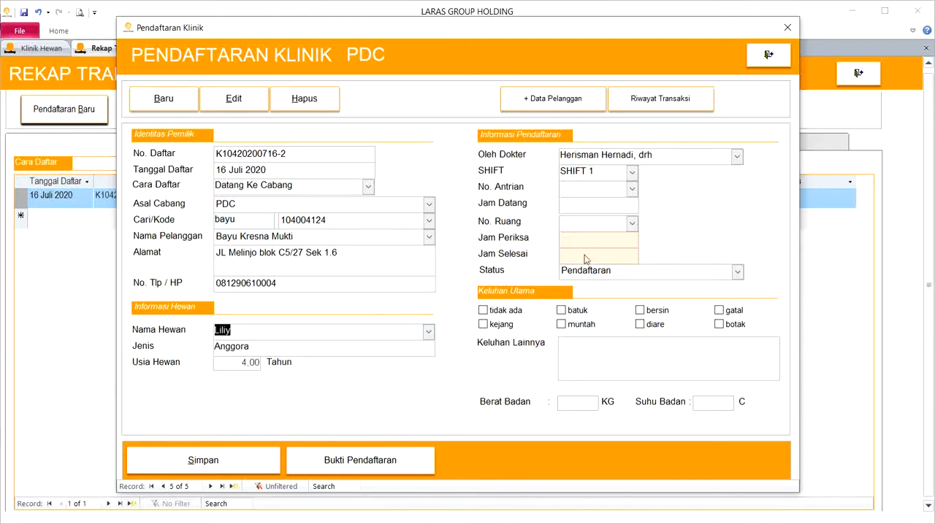
- Assign queue number 002 with the 10.30 arrival time and room 901 to the visit
click(632, 189)
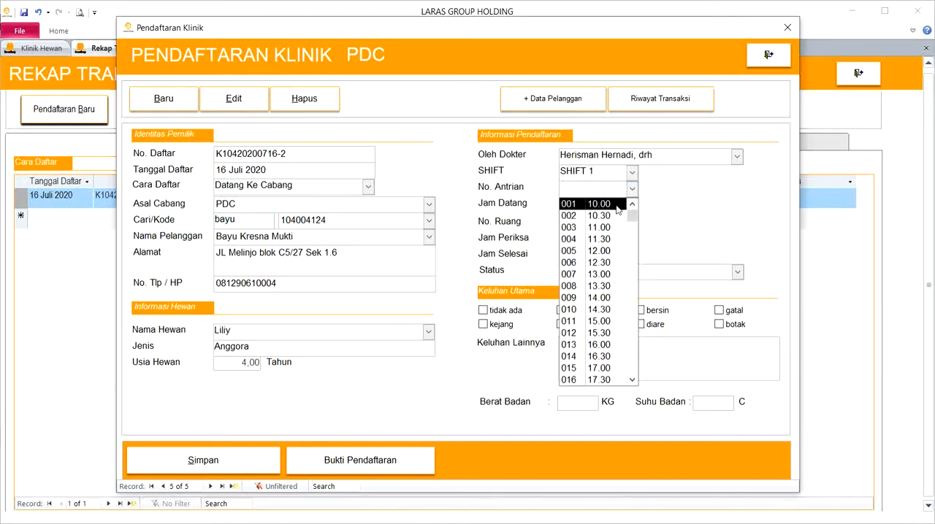
click(614, 216)
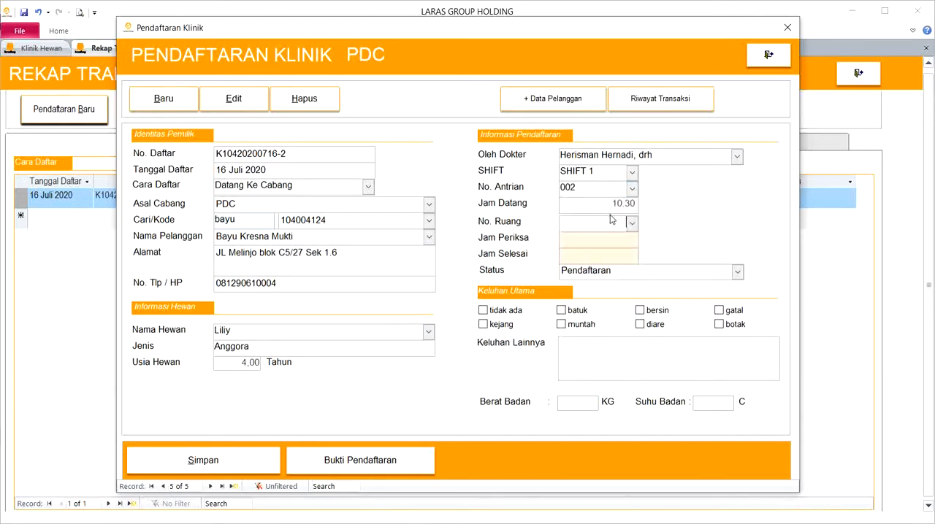
click(632, 224)
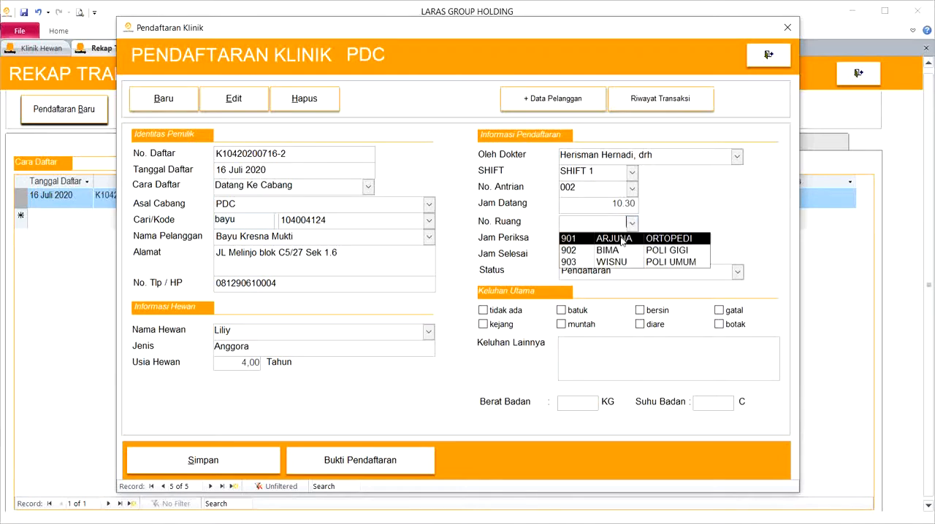
click(622, 239)
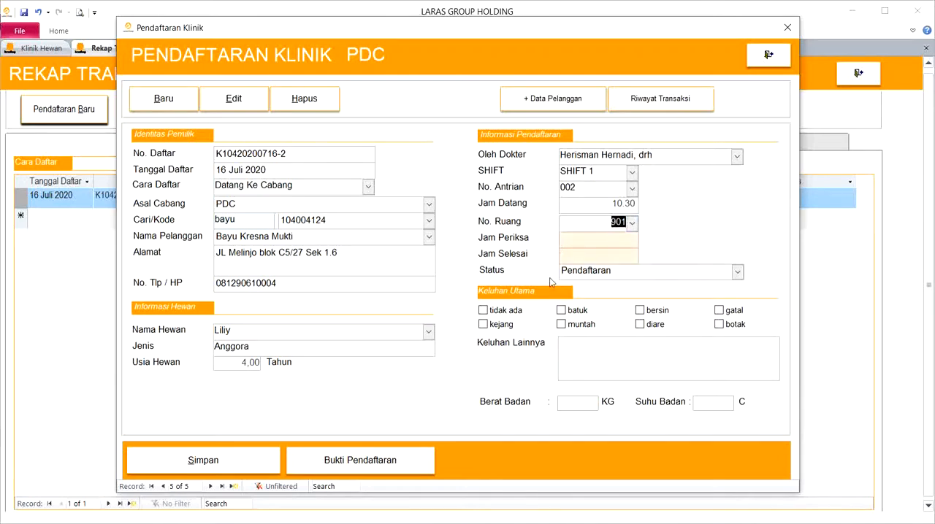
- Mark diare as the main complaint and enter "makan yang pedes, jadi diare" as the other complaints
click(641, 326)
click(639, 346)
text(makan yang pedes,)
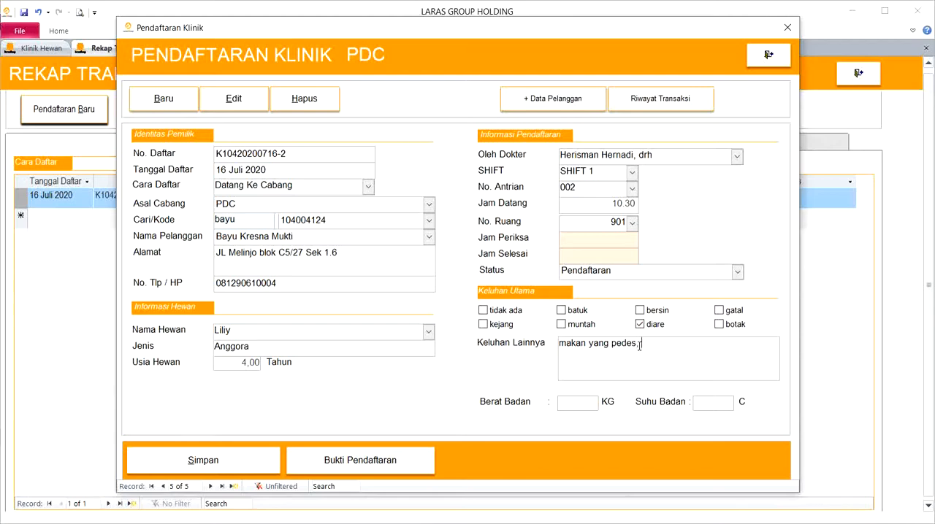
text( jadi diare)
- Set the body weight to 5 kg and the body temperature to 36 C, and save the registration
key(Tab)
text(5)
key(Tab)
text(36)
key(Tab)
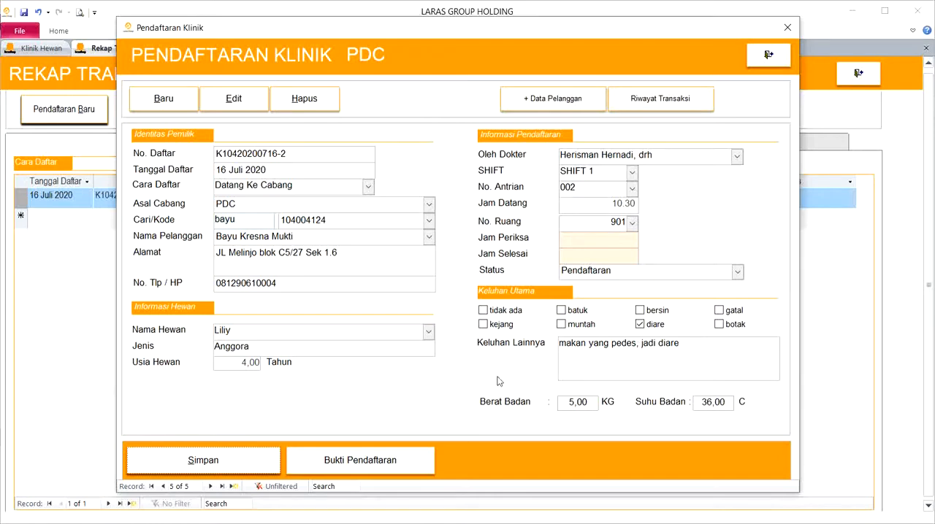
click(272, 459)
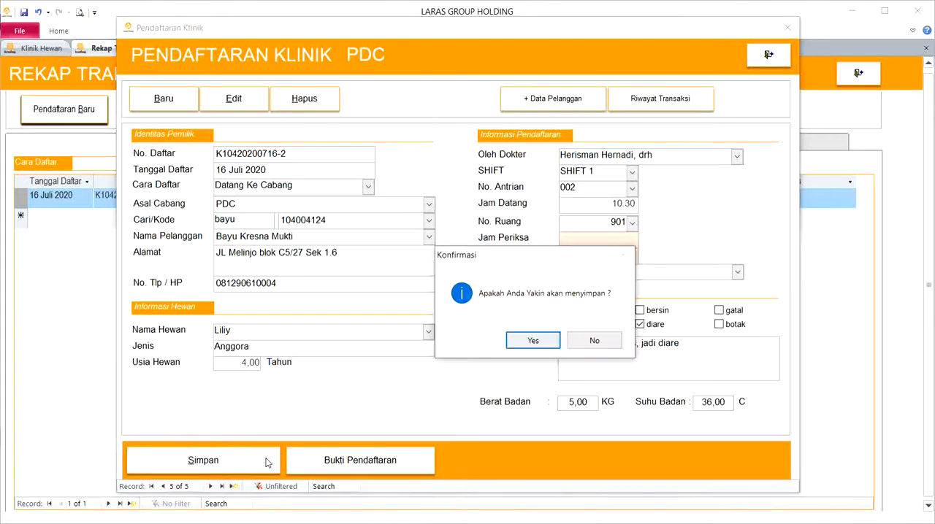
click(533, 341)
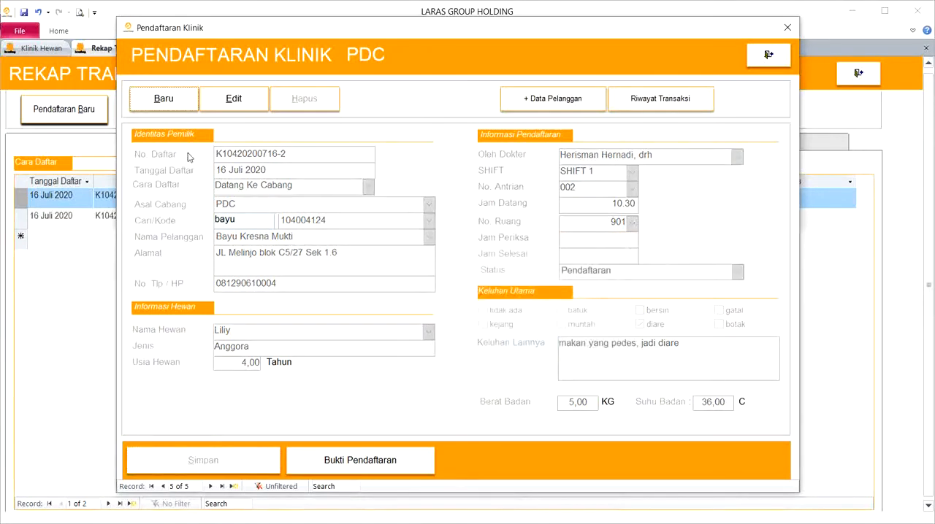
- Start another registration record and select the same customer as in the previous registration as the owner
click(153, 107)
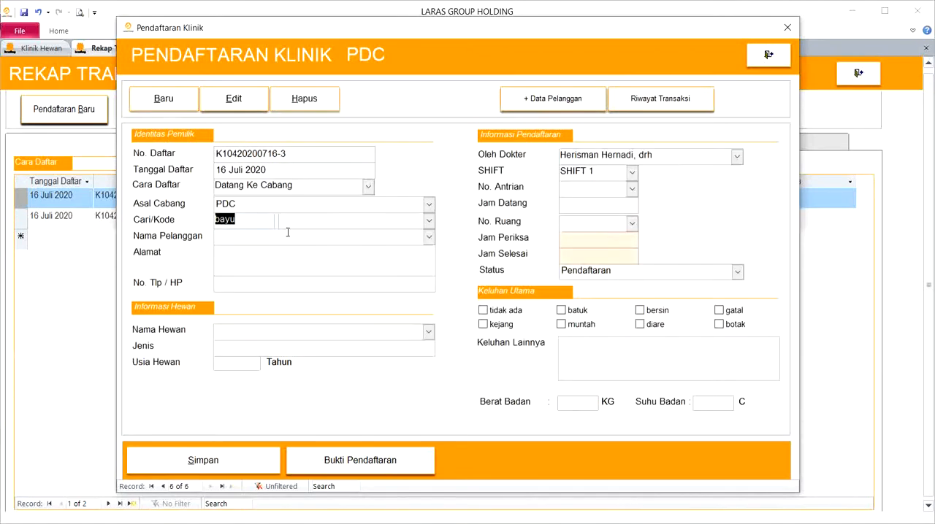
click(428, 240)
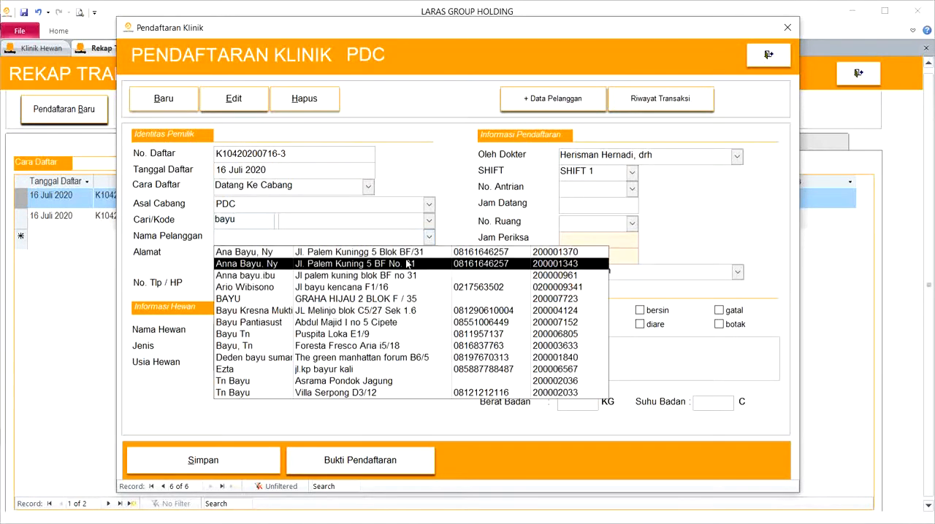
click(391, 311)
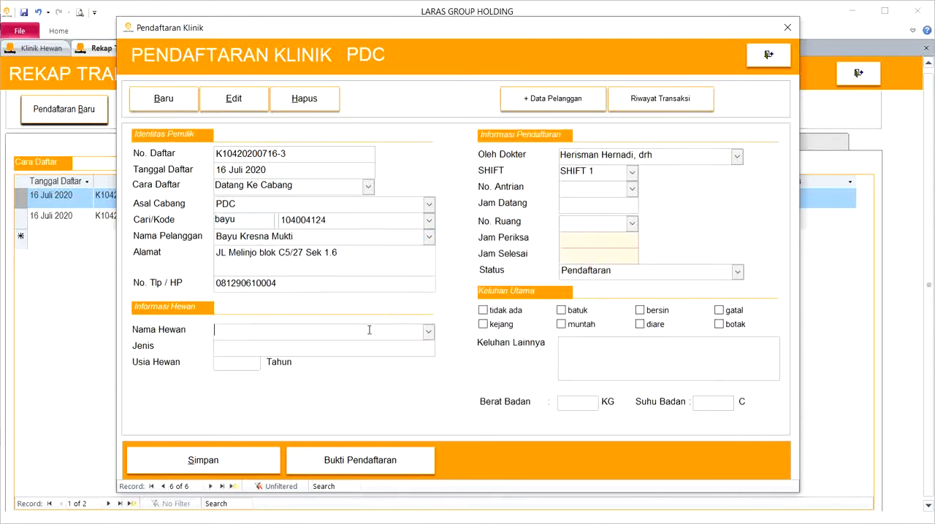
- Choose the Anggora pet Ruby and set its age to 5 years
click(428, 332)
click(390, 360)
key(Tab)
key(Tab)
key(Tab)
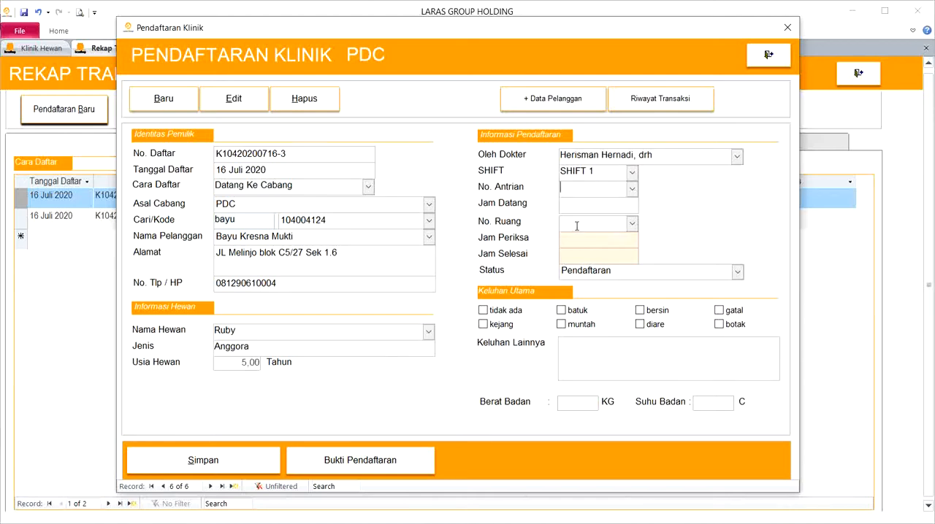
- Assign queue number 003 with the 11.00 arrival time and room 902 (BIMA, POLI GIGI) to the visit
click(631, 189)
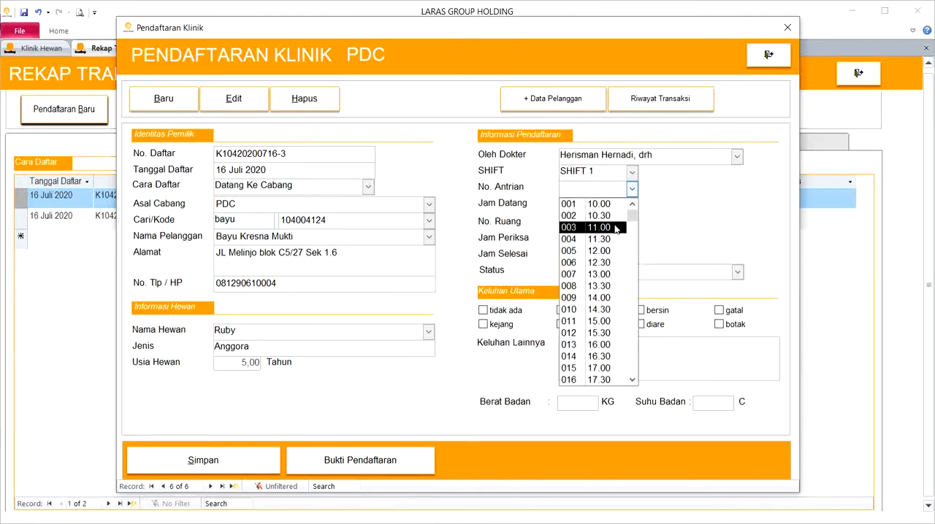
click(618, 227)
click(632, 224)
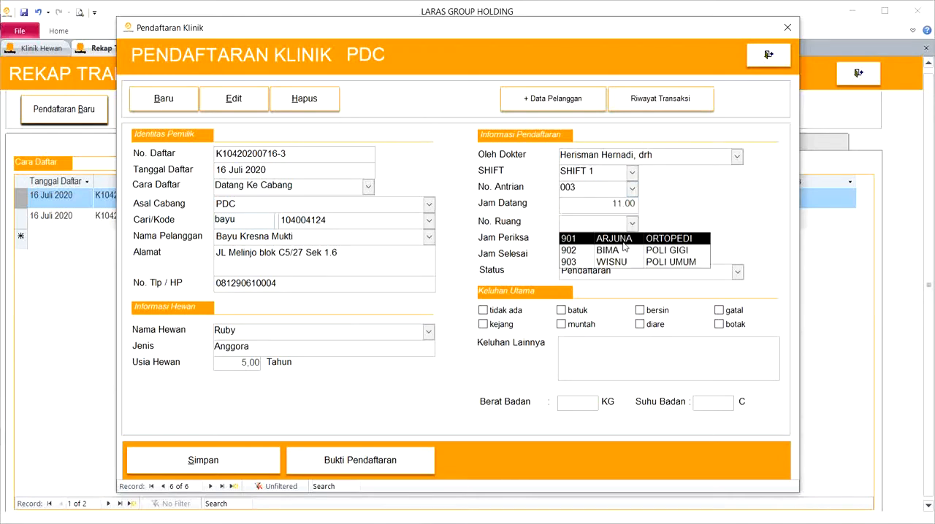
click(624, 250)
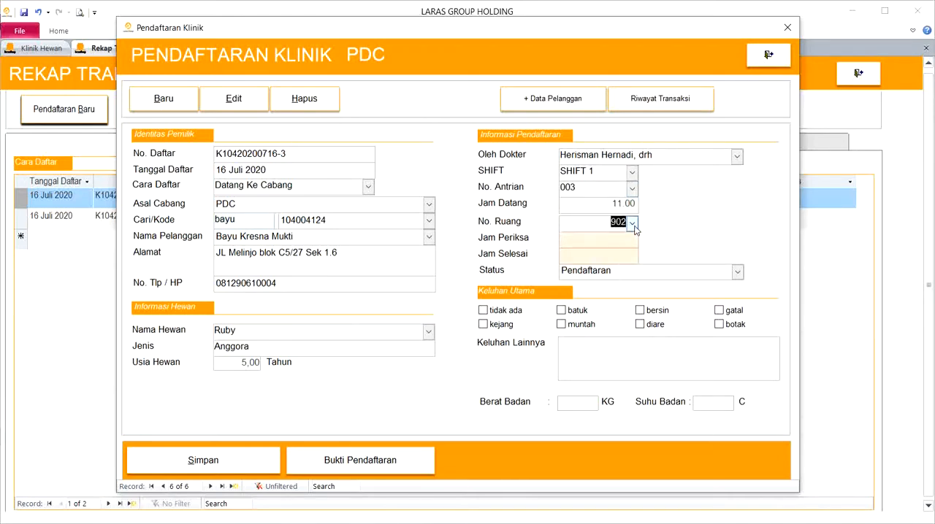
- Mark botak as the main complaint and enter "bulunya rontok setelah sakit" as the other complaint
click(719, 325)
click(691, 345)
text(ulunya rontok setel)
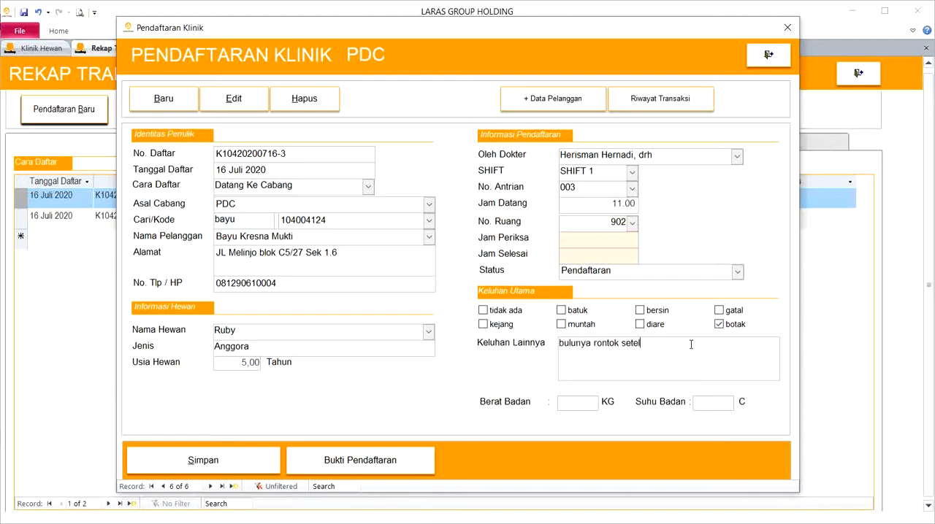
text(ah sakit)
- Save Ruby's registration, confirm the save, and close the registration form
click(268, 456)
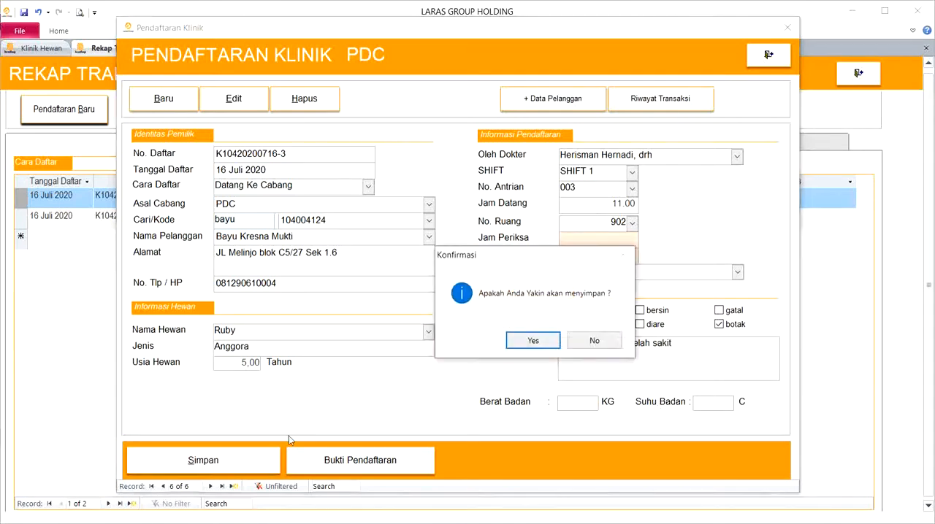
click(542, 341)
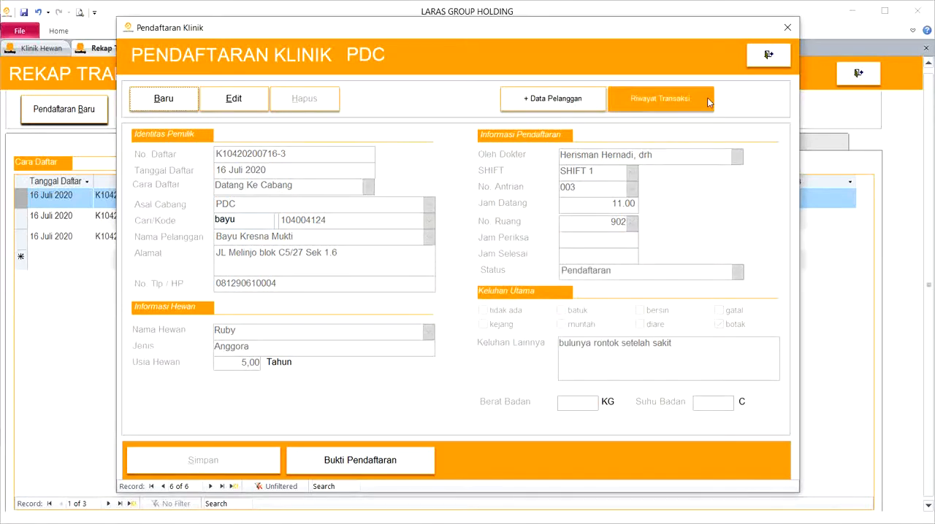
click(778, 65)
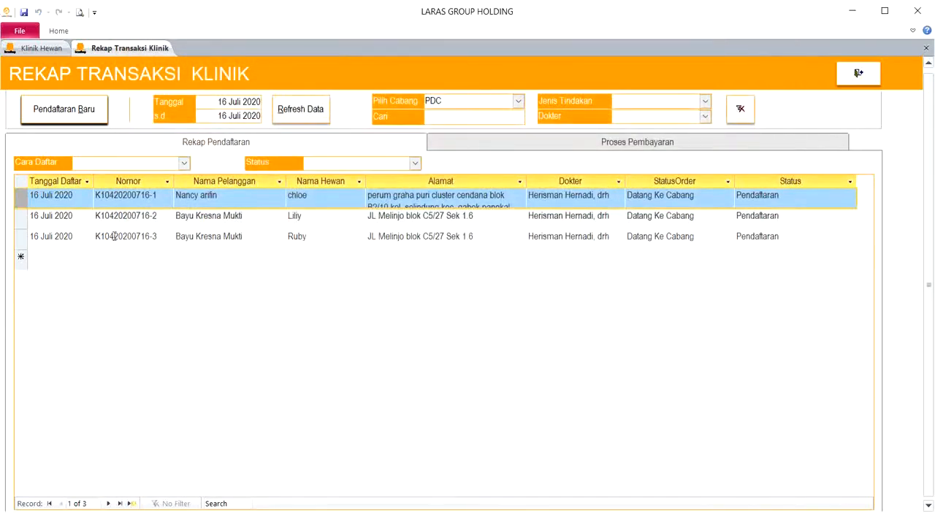
- Review the saved registrations, filter them by the statuses Periksa and Belum Diperiksa, and clear the status filter
drag(23, 200, 27, 237)
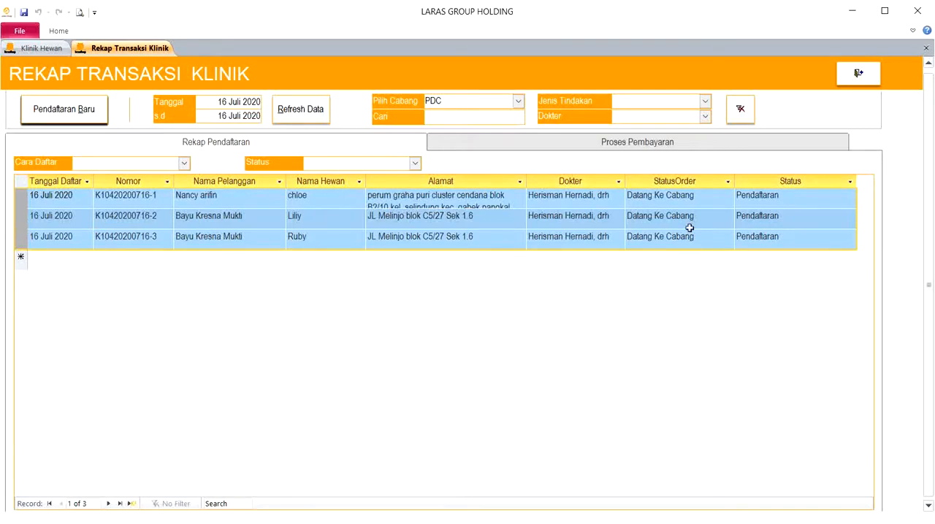
click(786, 207)
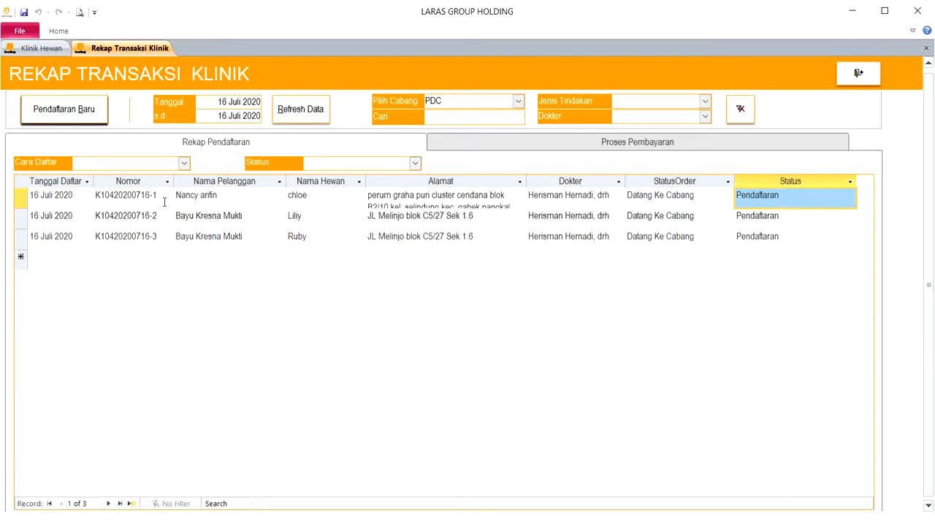
click(414, 163)
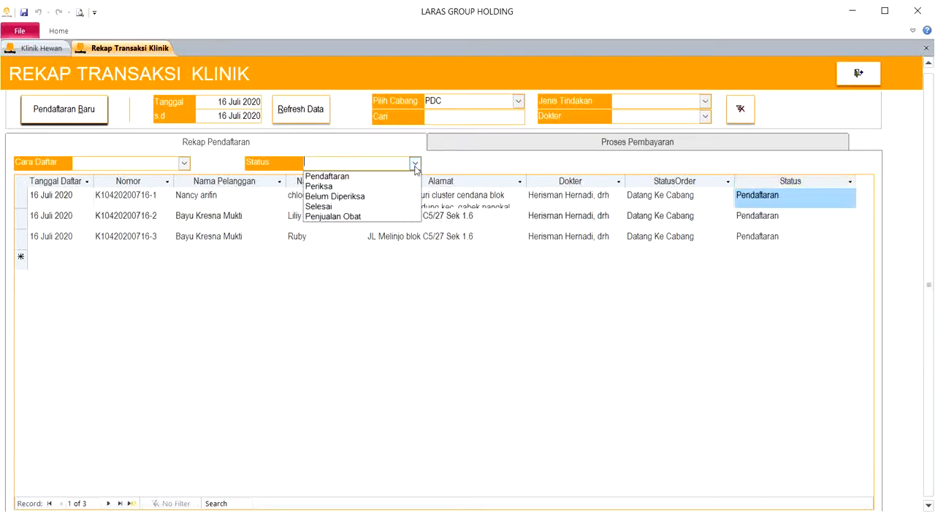
click(409, 186)
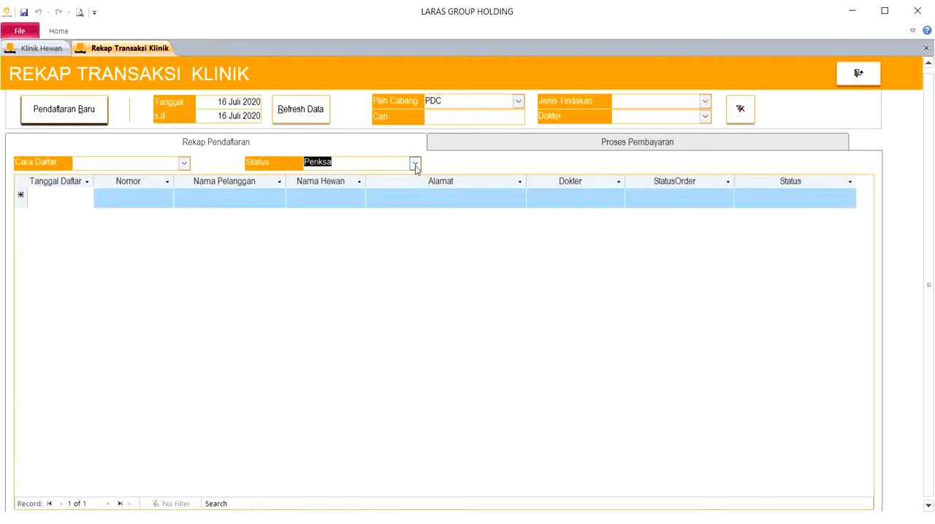
click(415, 164)
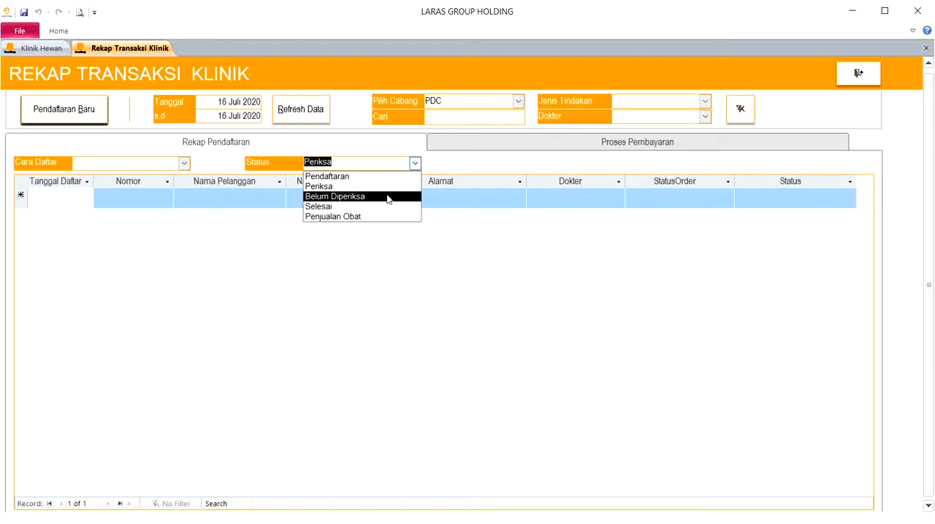
click(388, 197)
key(Delete)
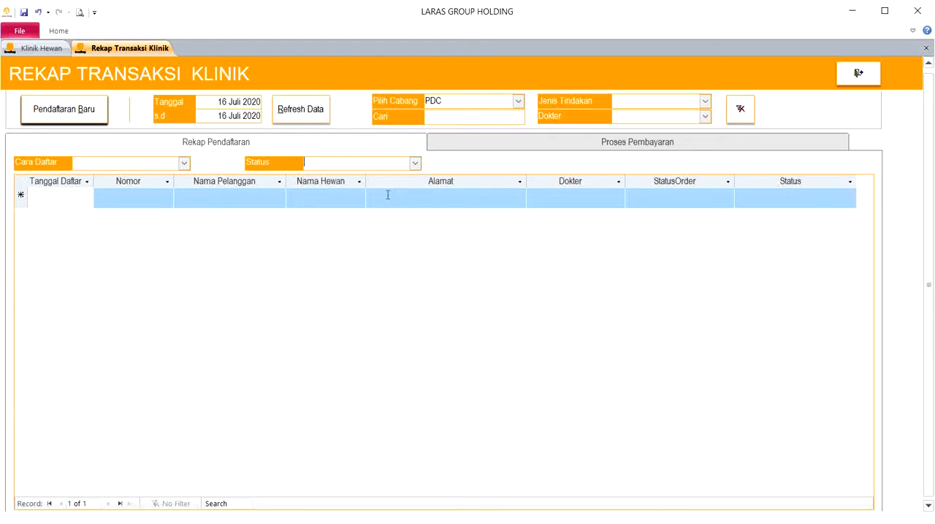
key(Return)
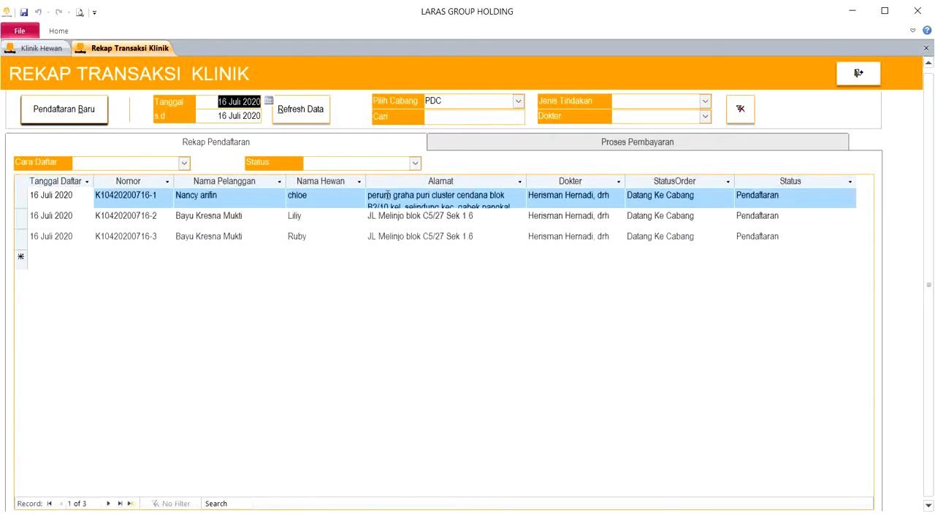
- Filter the list by the registration methods Order By Phone and Order By Online, and clear that filter
click(184, 163)
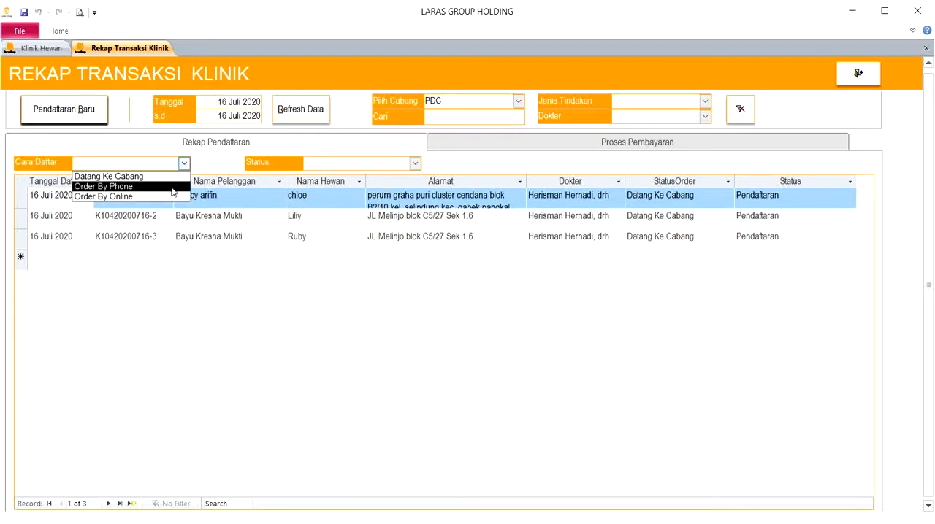
click(172, 187)
click(184, 163)
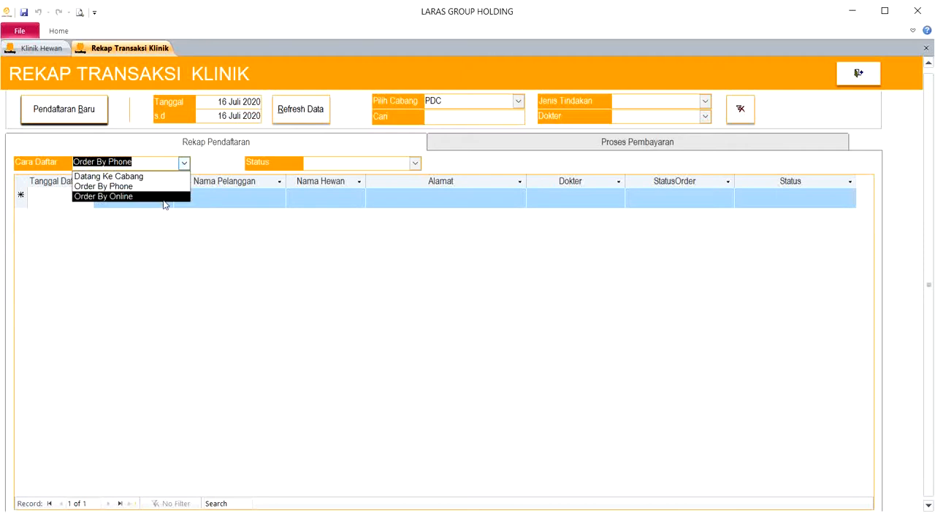
click(164, 197)
key(Delete)
key(Tab)
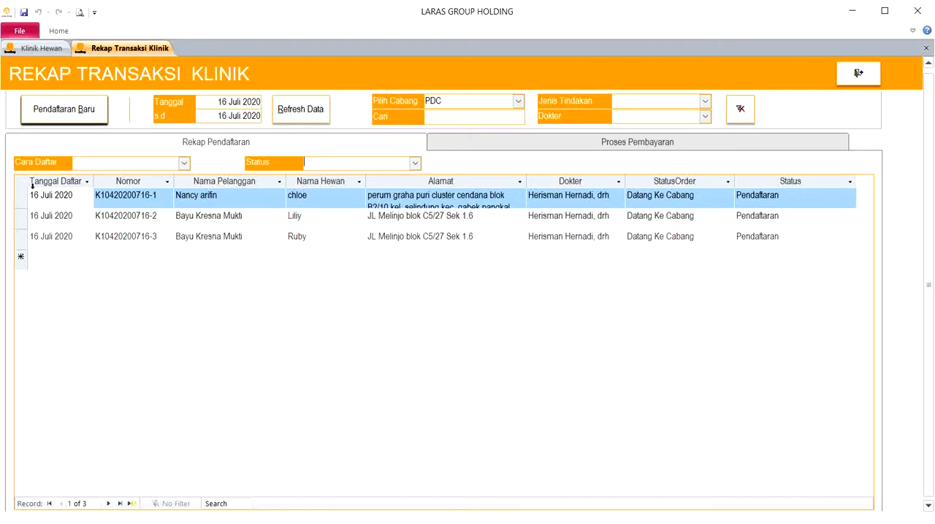
- Examine the Dokter column, filter the registrations by each of the two doctors, and clear the doctor filter
drag(24, 195, 33, 241)
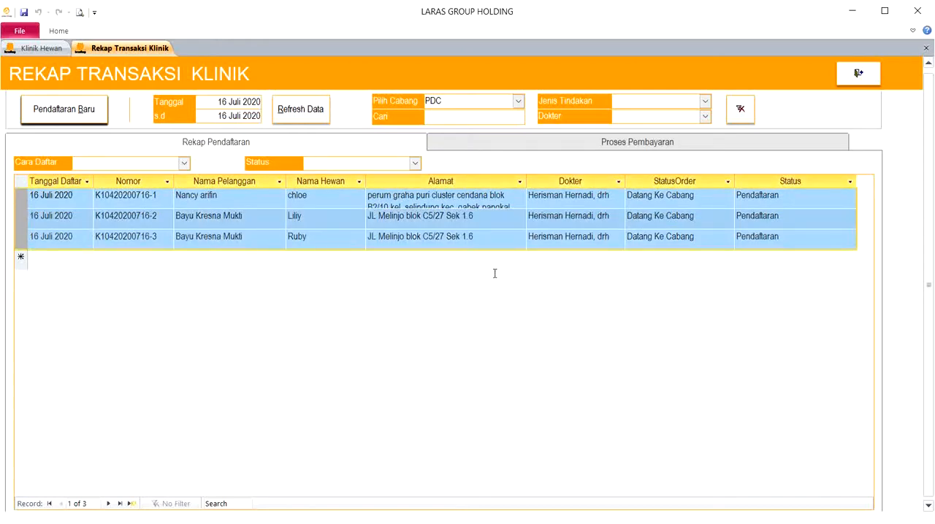
click(582, 181)
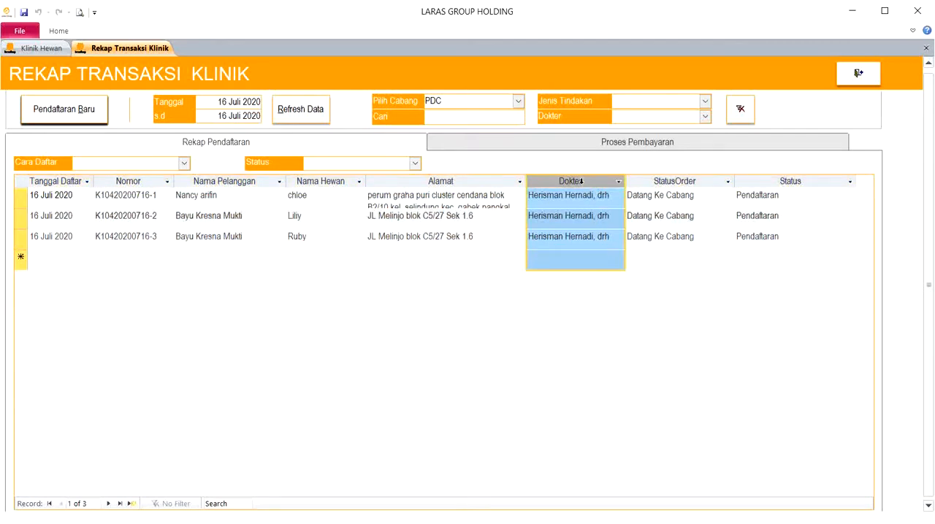
click(705, 102)
click(705, 103)
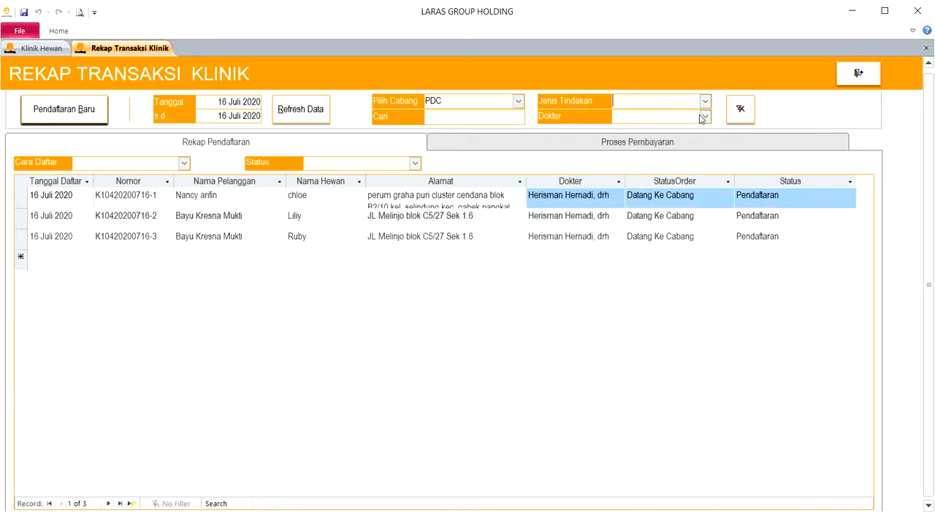
click(704, 117)
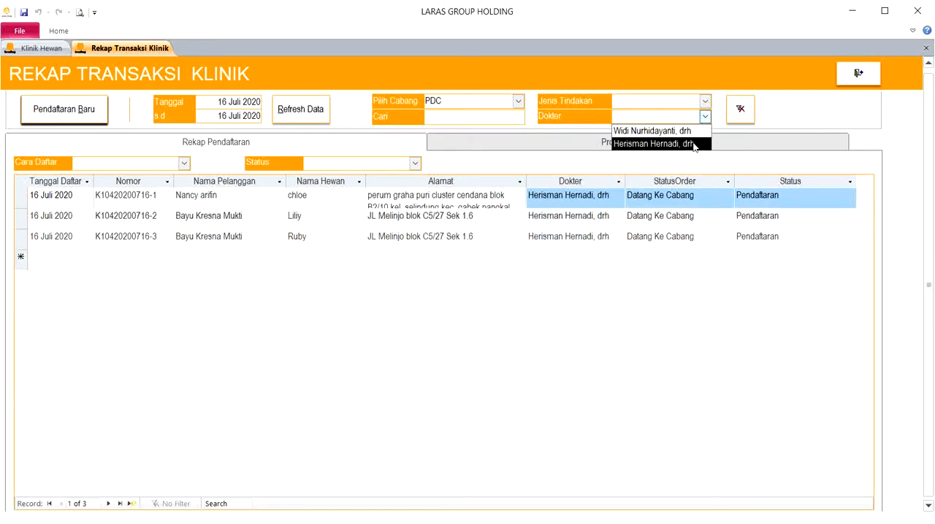
click(693, 144)
click(705, 117)
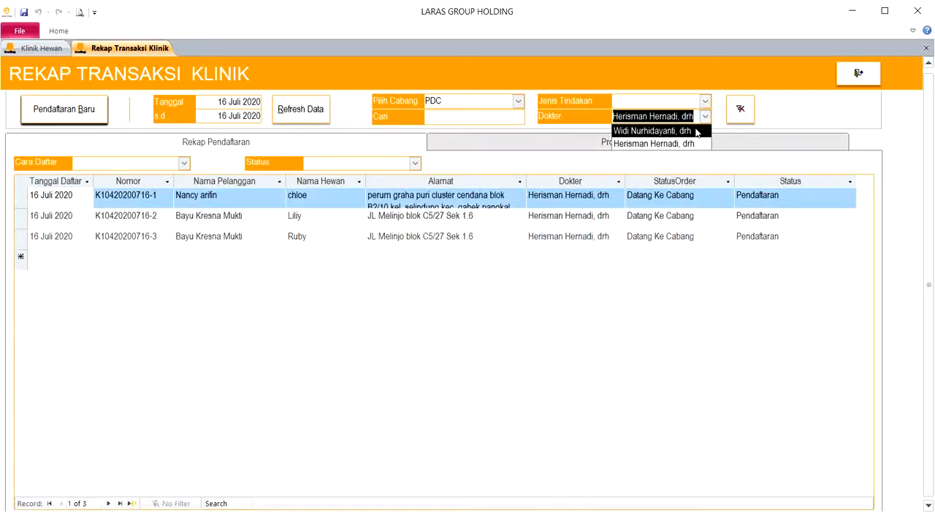
click(691, 130)
key(Delete)
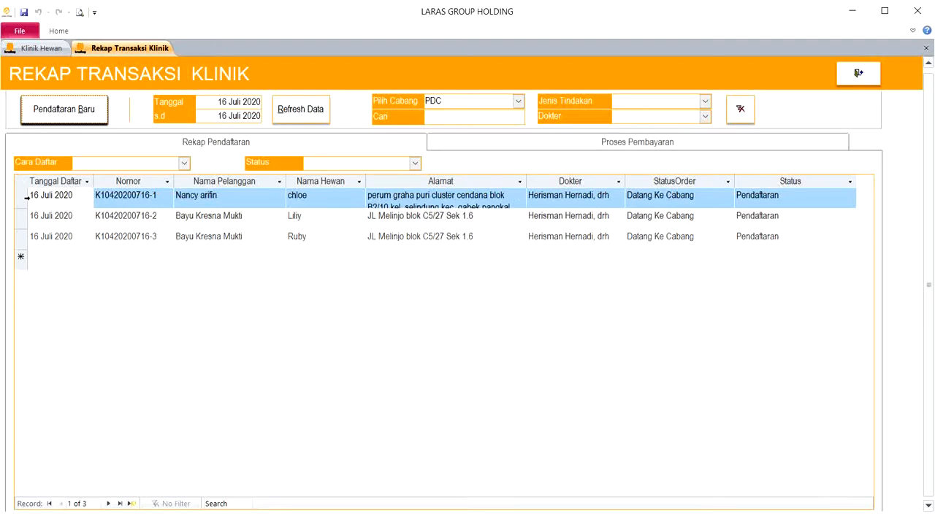
- Open chloe's registration for editing, save it without changes, and close the form
double_click(26, 197)
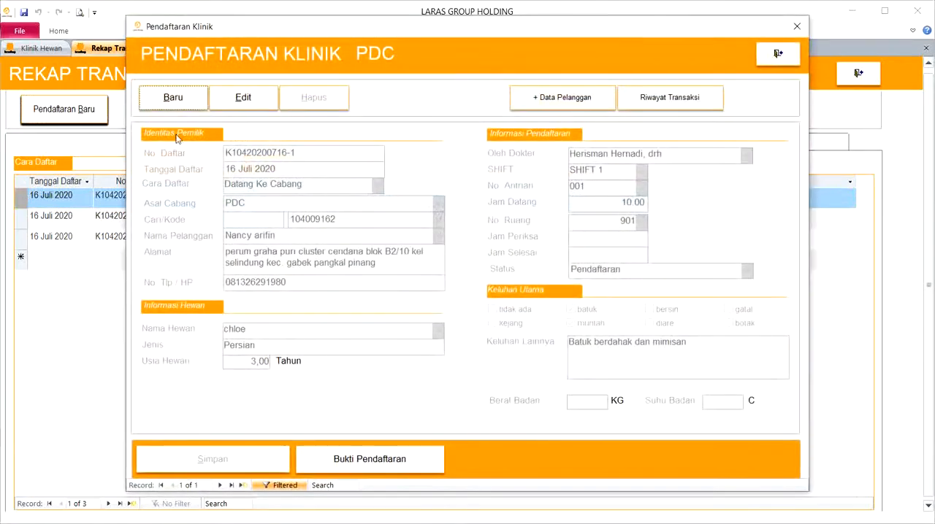
click(251, 102)
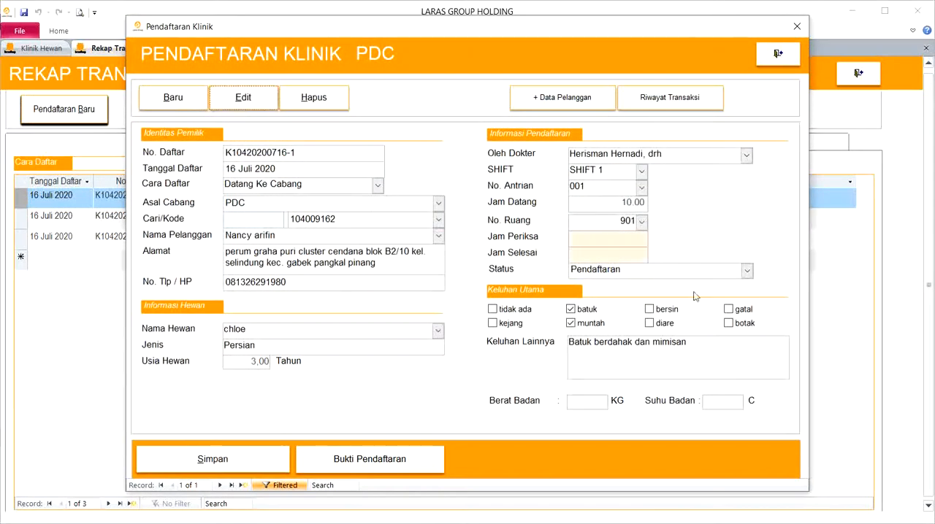
click(263, 454)
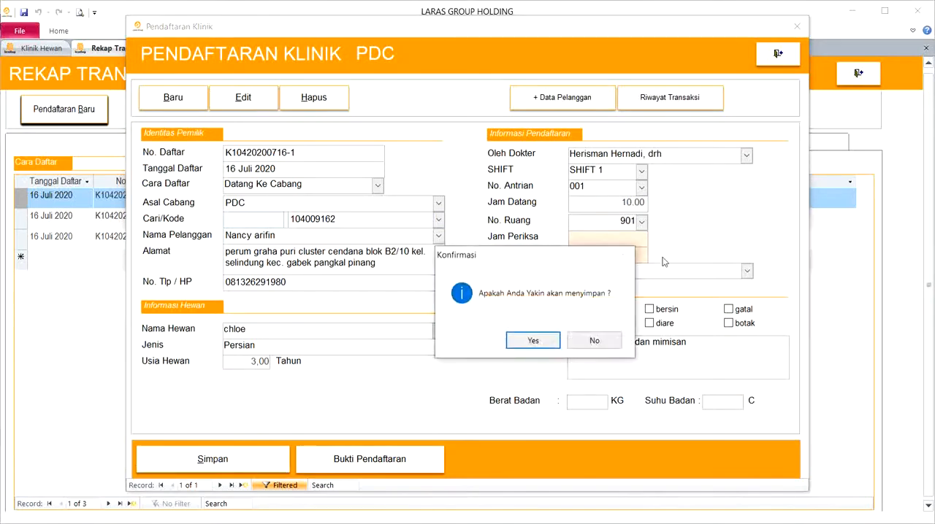
click(547, 341)
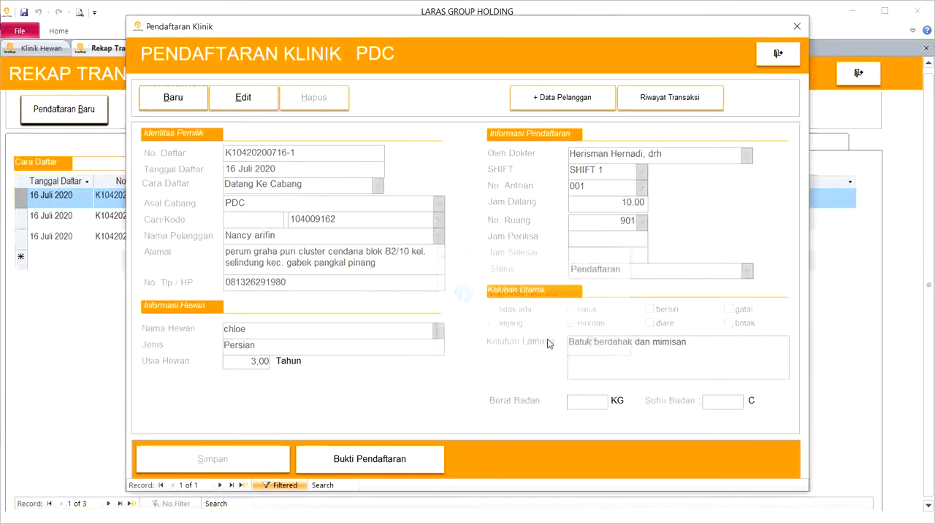
click(776, 59)
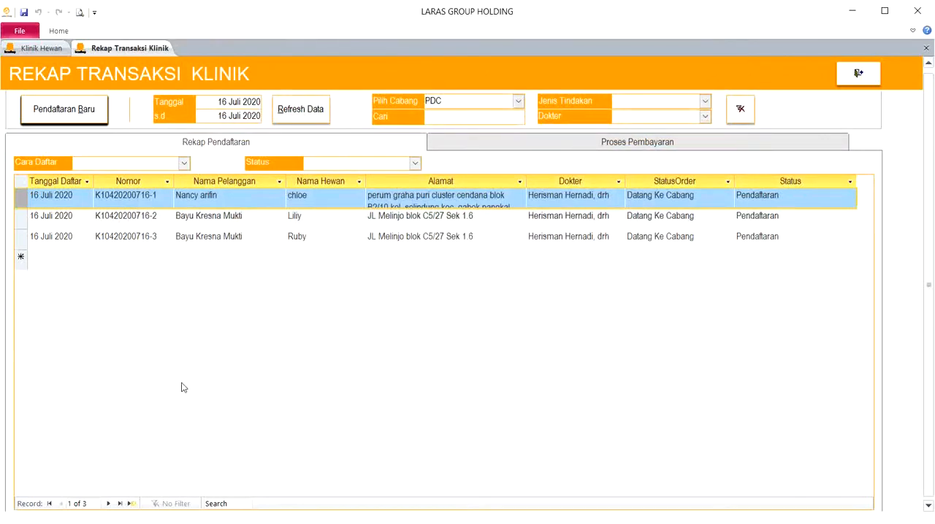
- Start another clinic registration and set its registration method to Order By Phone
click(81, 118)
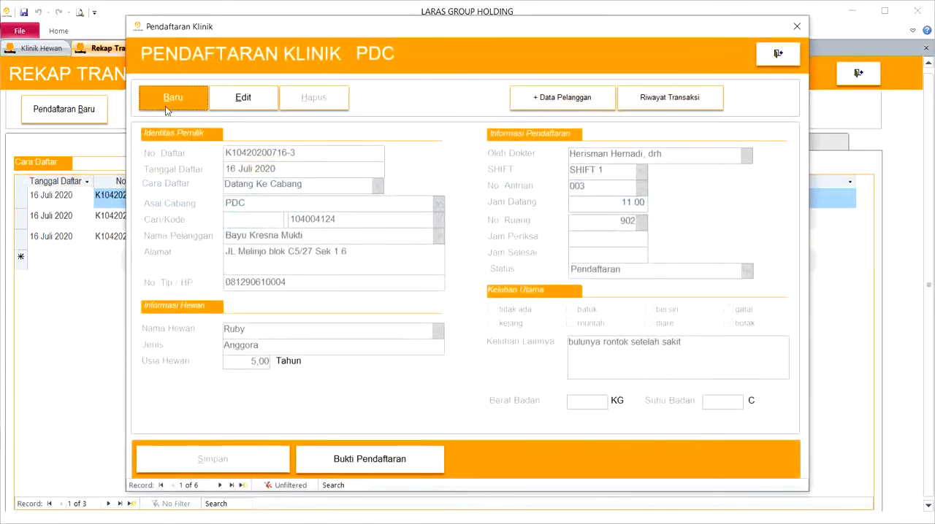
click(182, 102)
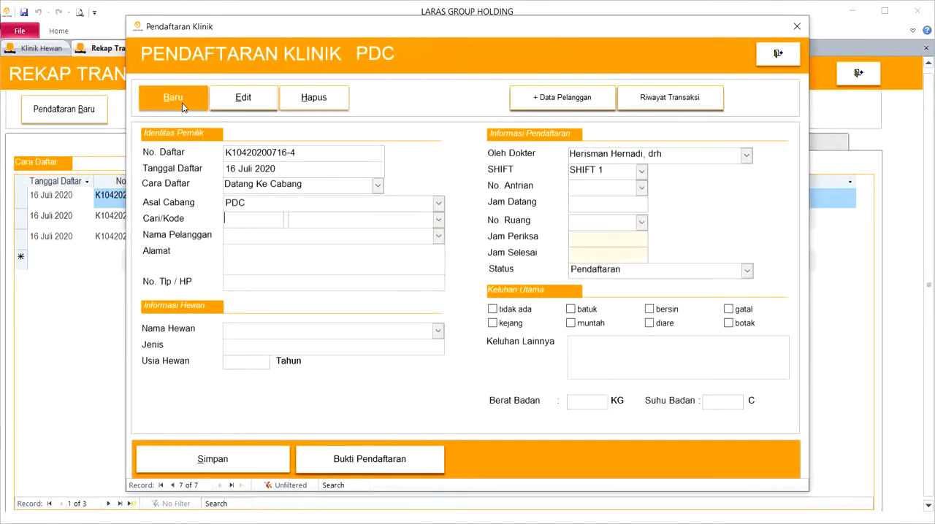
click(378, 186)
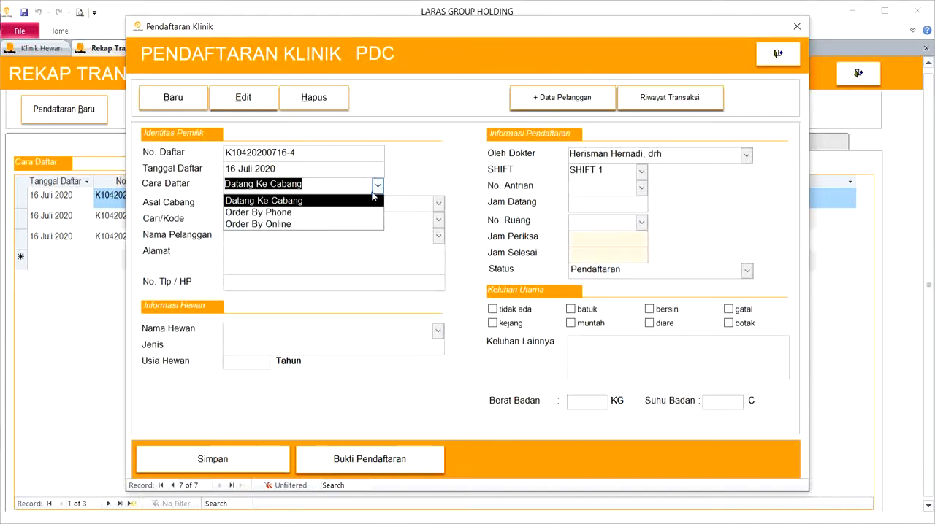
click(350, 210)
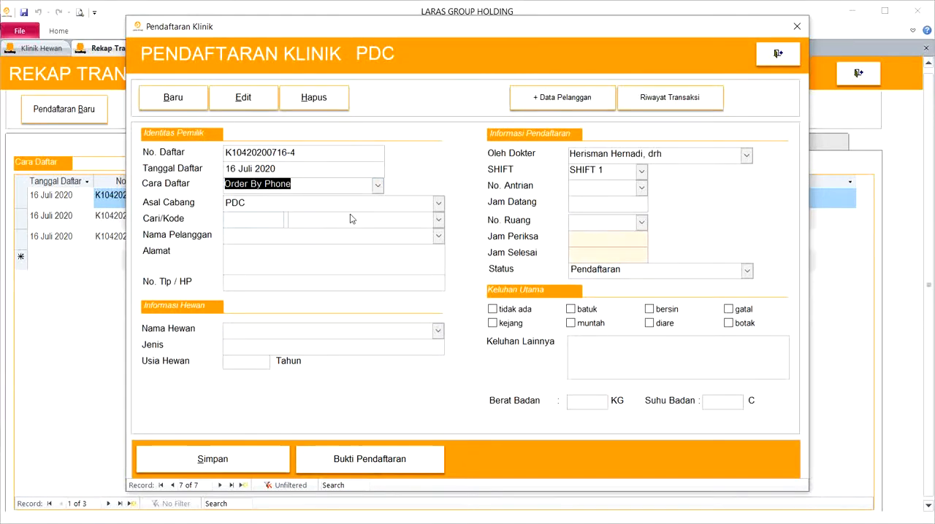
- Search the customers by name, select the sixth match as the owner, and choose the Persian pet Gravy
click(278, 222)
text(wira)
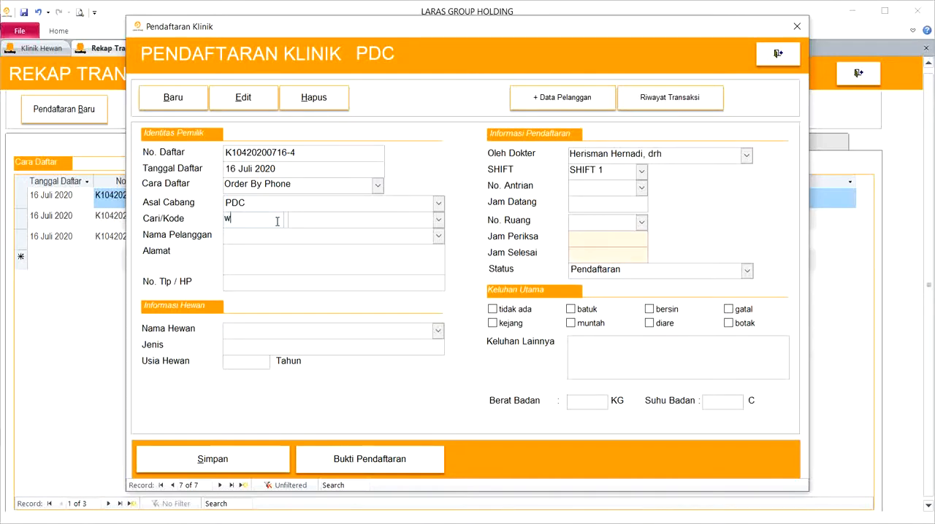
key(Tab)
click(437, 235)
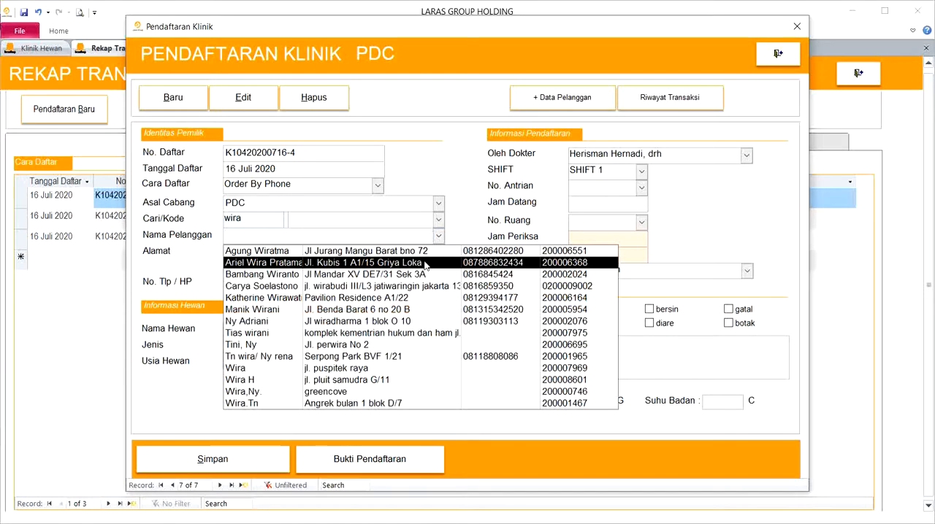
click(390, 310)
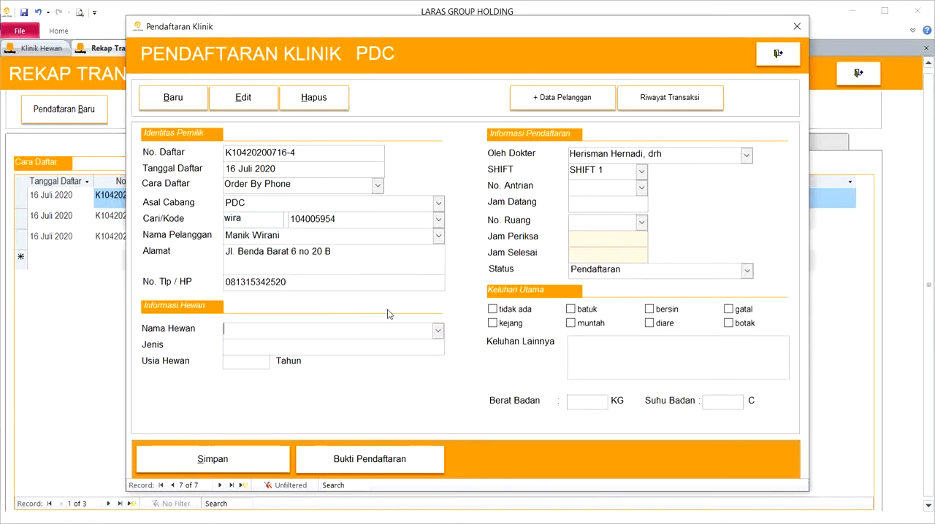
click(438, 333)
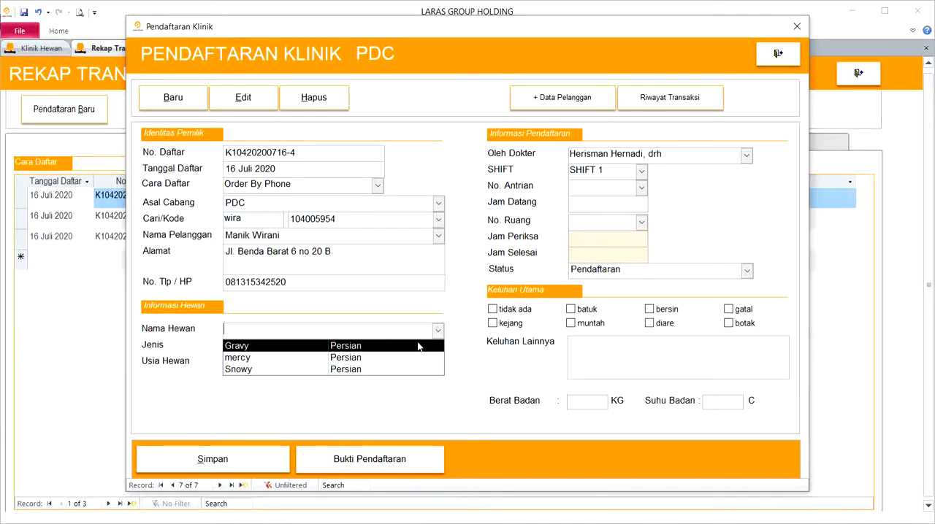
click(419, 346)
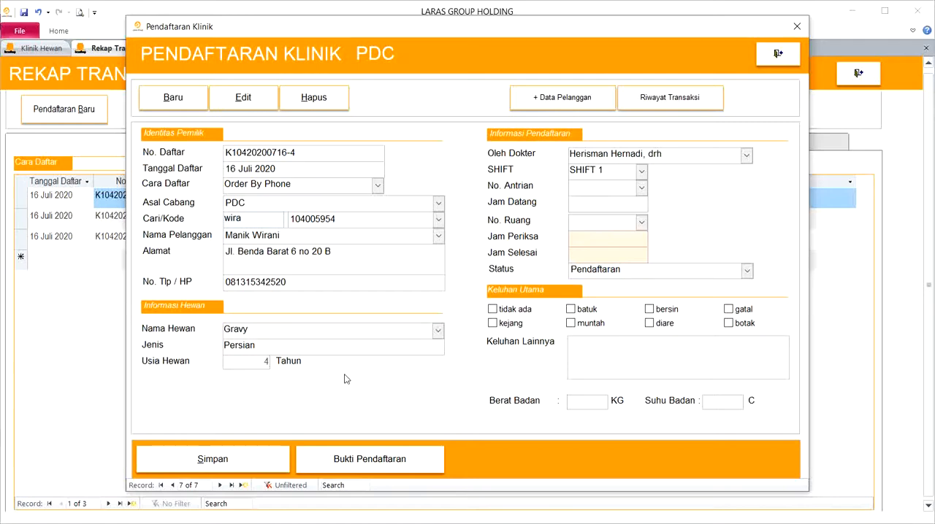
- Assign a different doctor to Gravy's registration and set the shift to SHIFT 2
key(Tab)
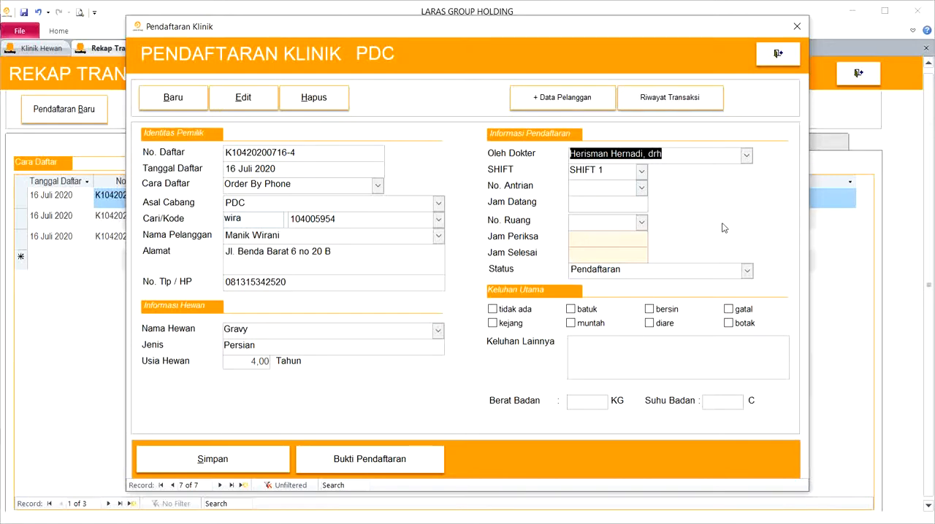
click(746, 155)
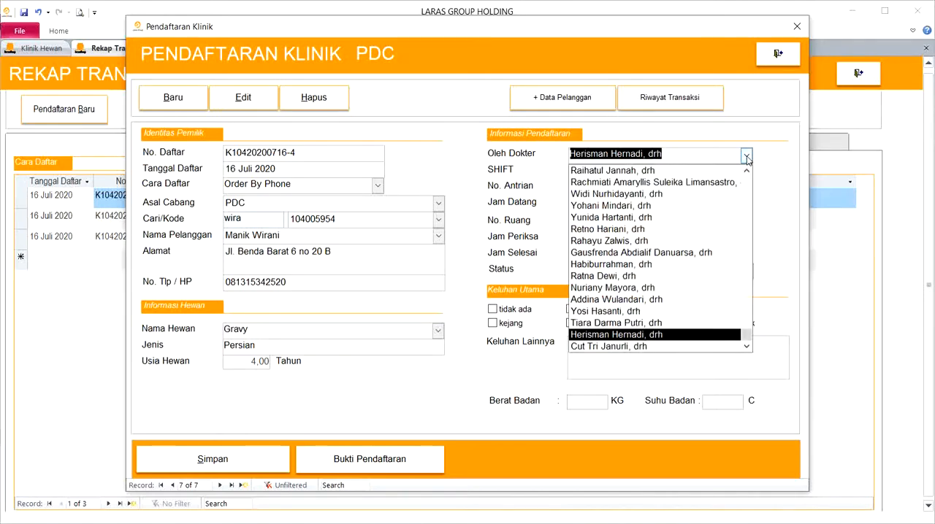
click(704, 173)
click(642, 172)
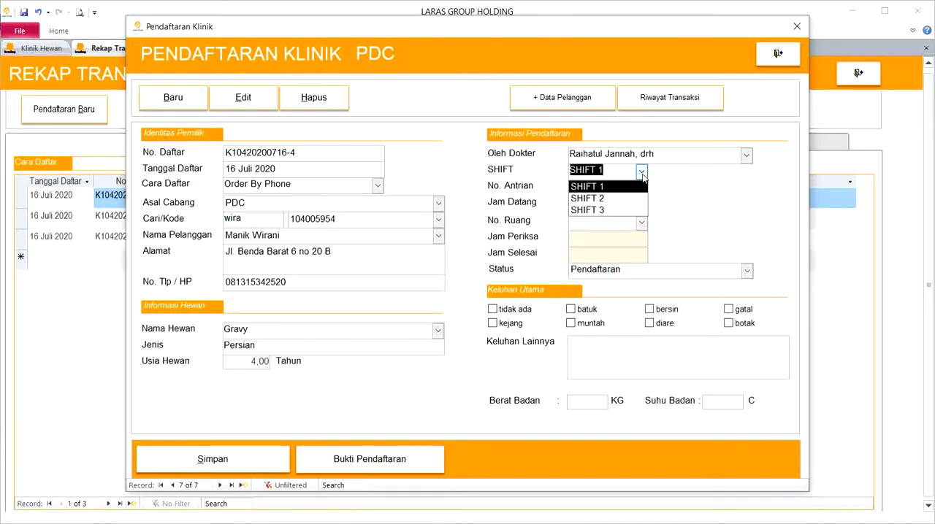
click(620, 199)
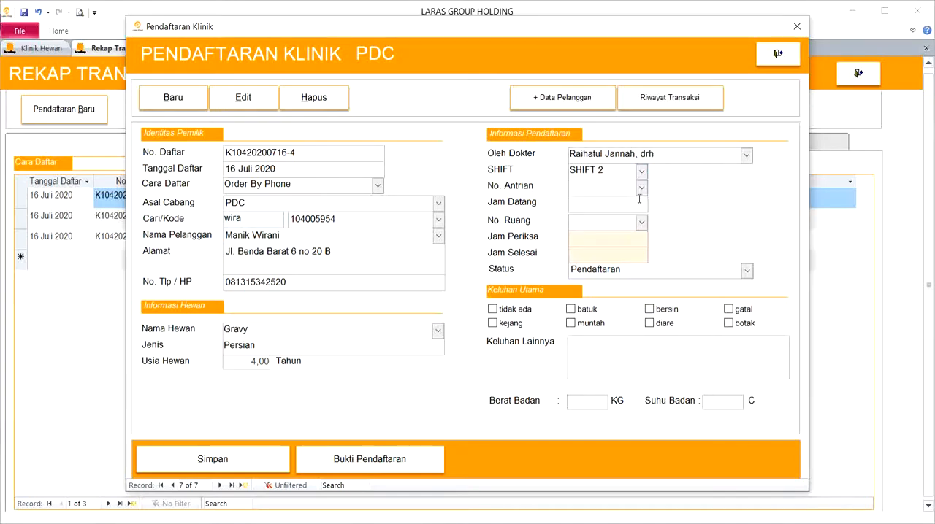
- Set Gravy's queue number to 011 at 15.00 and the room number to 901 (ARJUNA, ORTOPEDI)
click(642, 187)
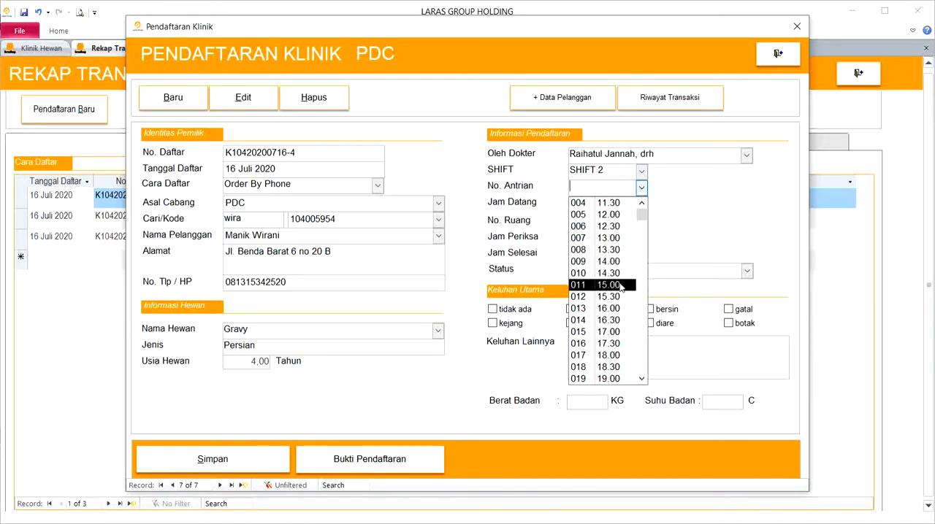
click(619, 286)
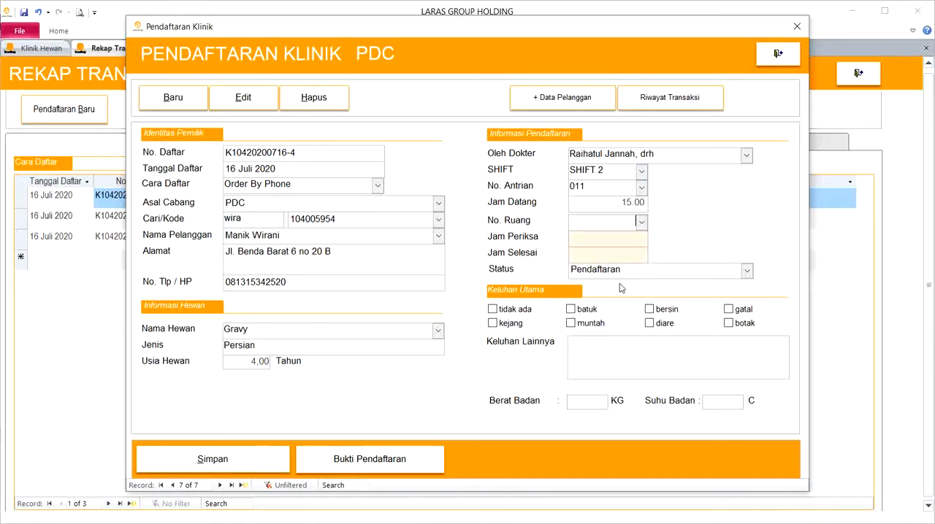
click(641, 223)
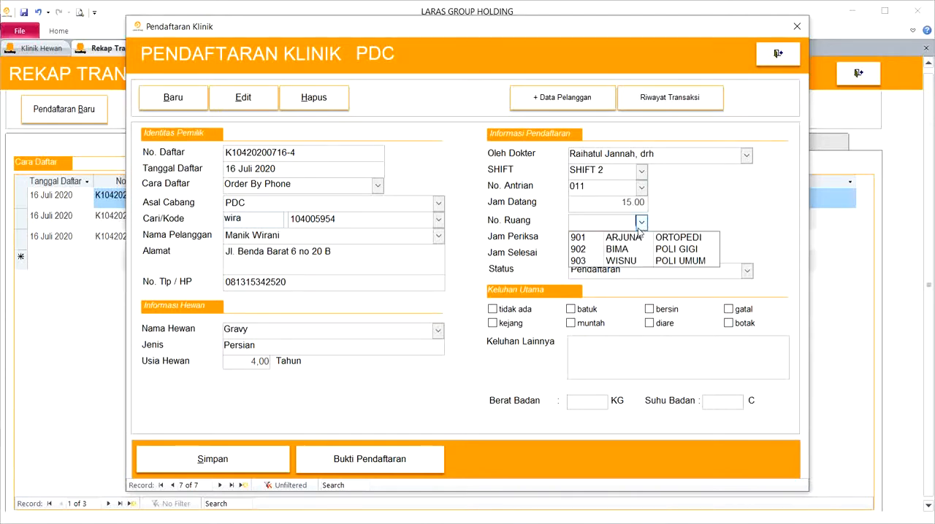
click(633, 235)
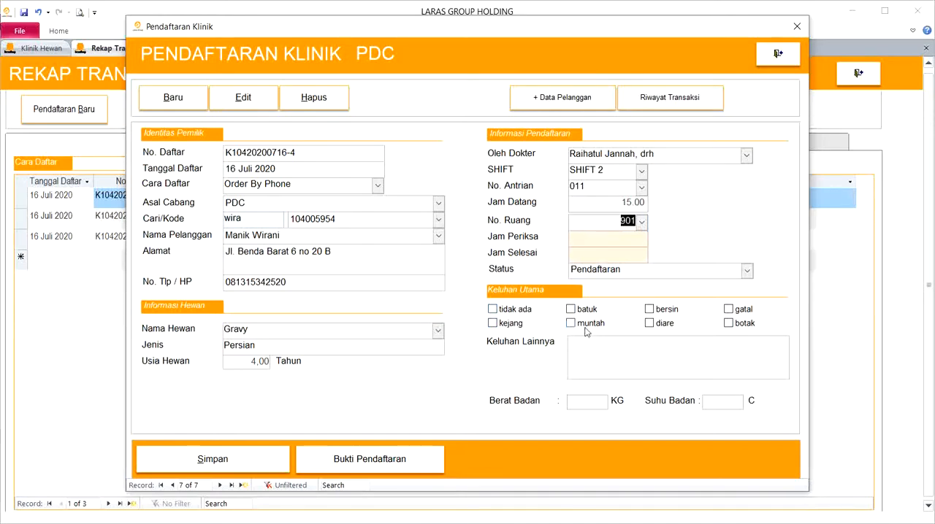
click(607, 365)
click(229, 455)
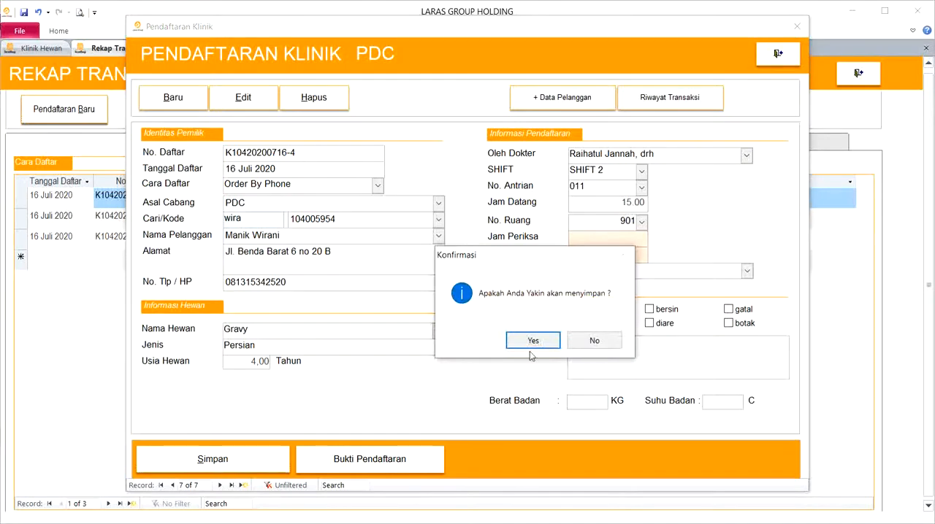
click(533, 342)
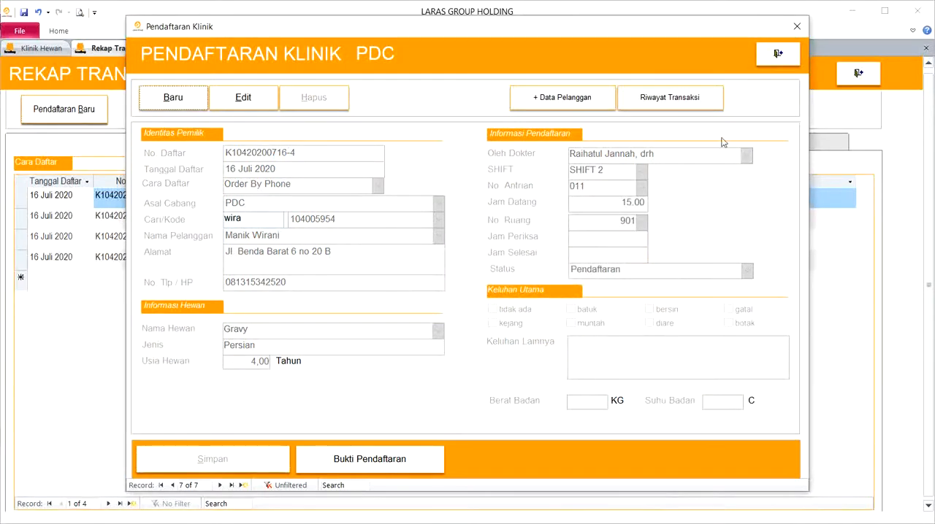
click(771, 61)
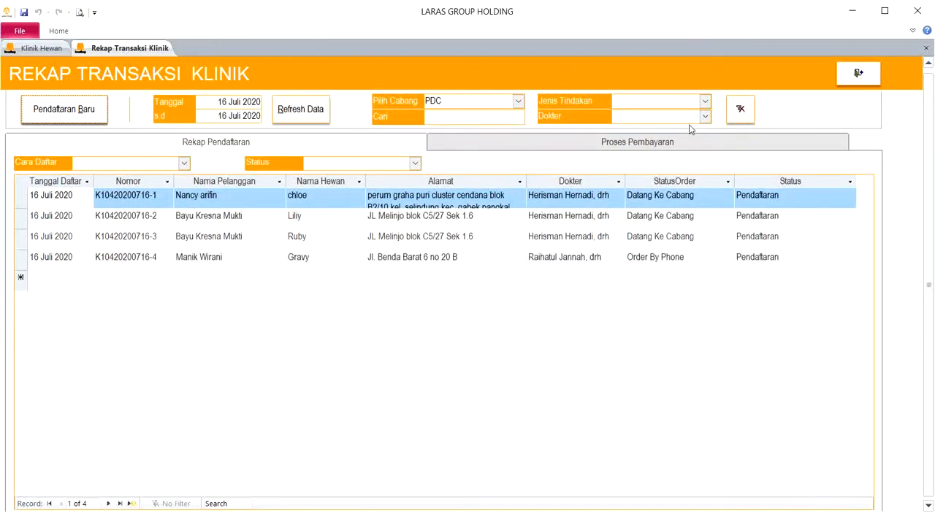
- Filter the recap by each of the two listed doctors, clear the filter, and check the doctors on chloe's and Gravy's registrations
click(705, 116)
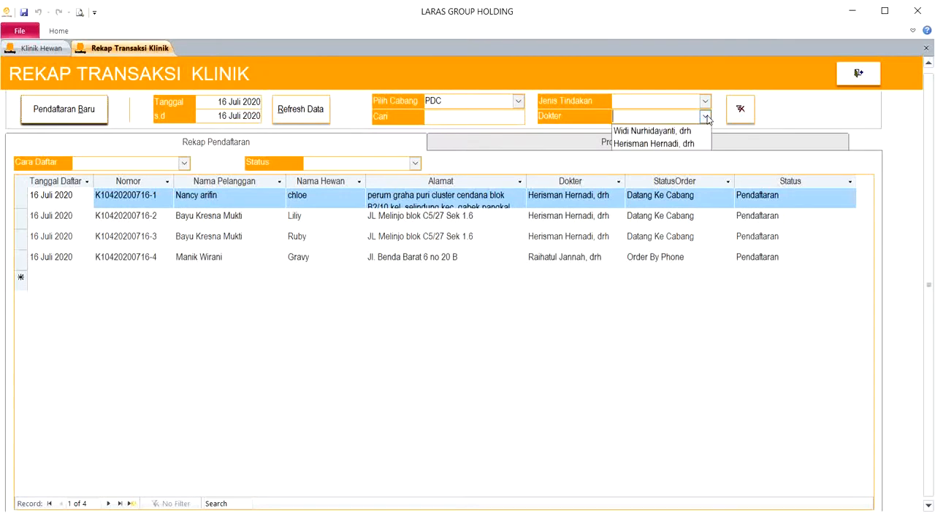
click(736, 119)
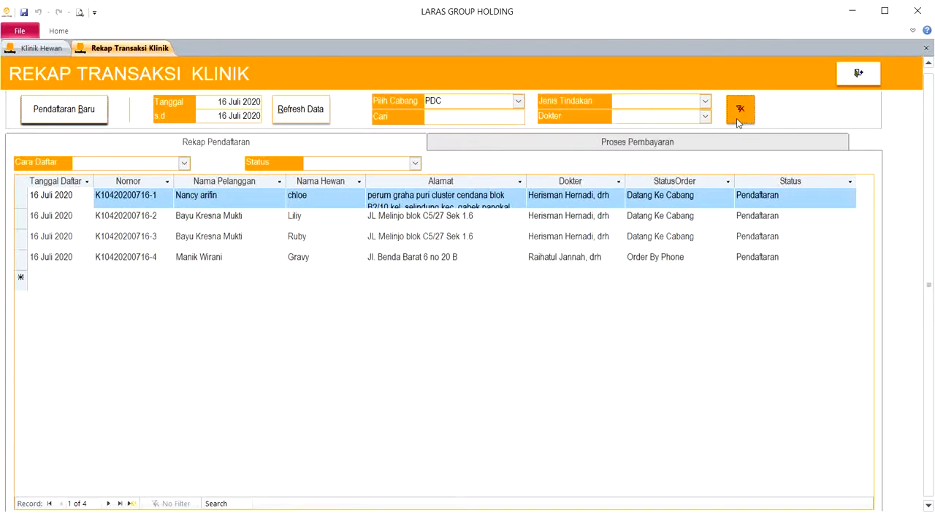
click(707, 119)
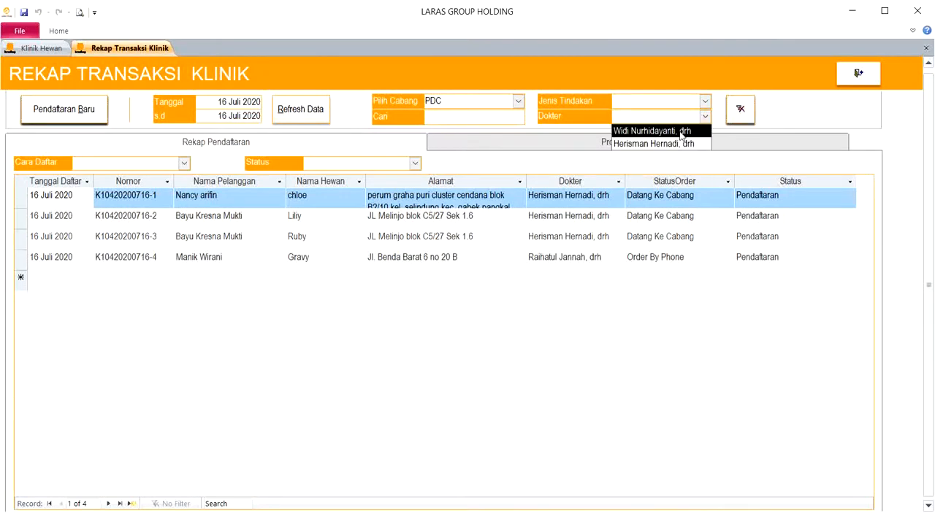
click(681, 133)
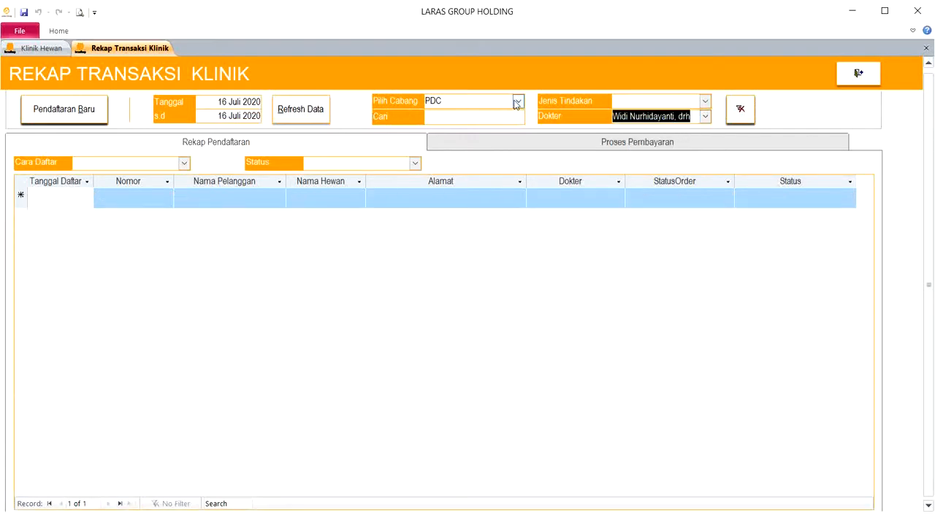
click(301, 113)
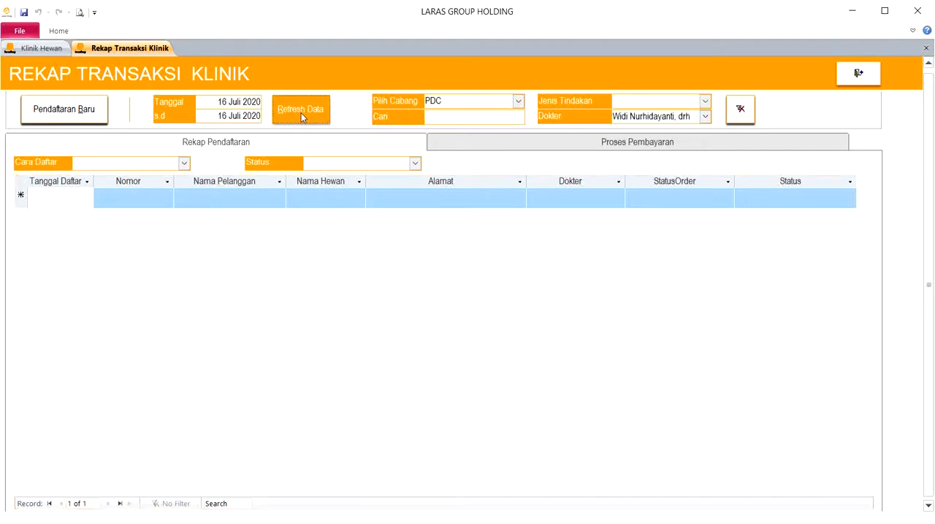
click(706, 117)
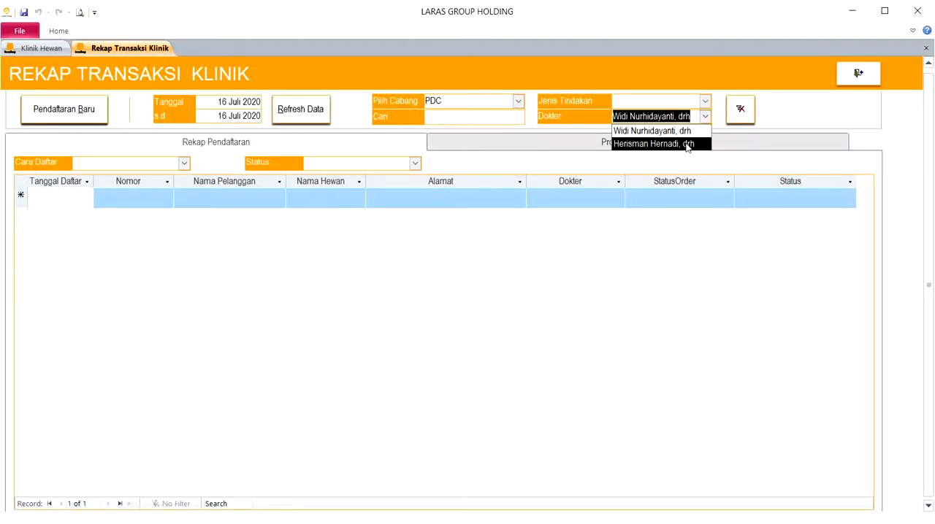
click(686, 145)
key(Delete)
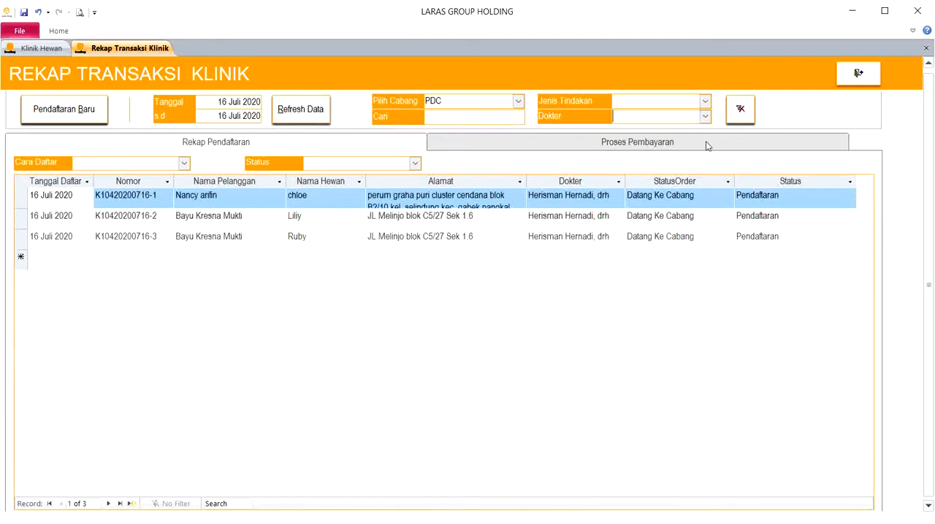
key(Tab)
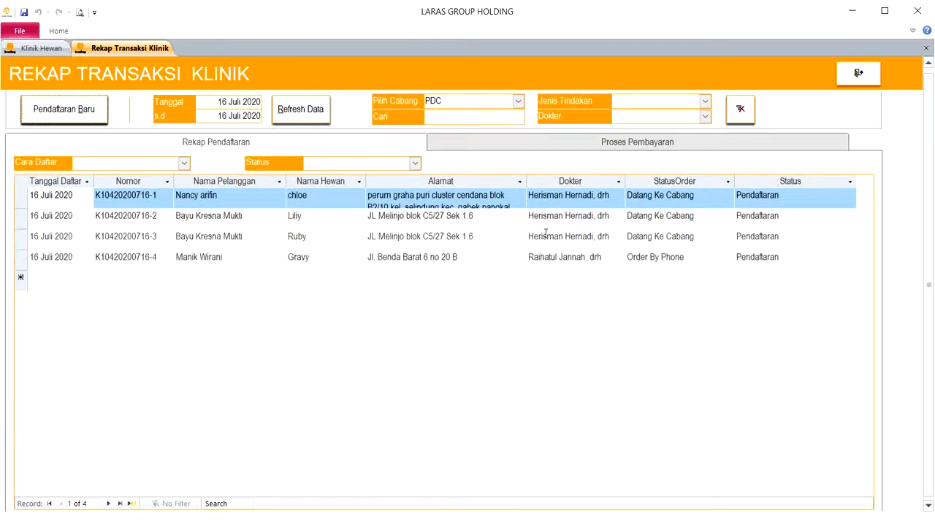
click(583, 195)
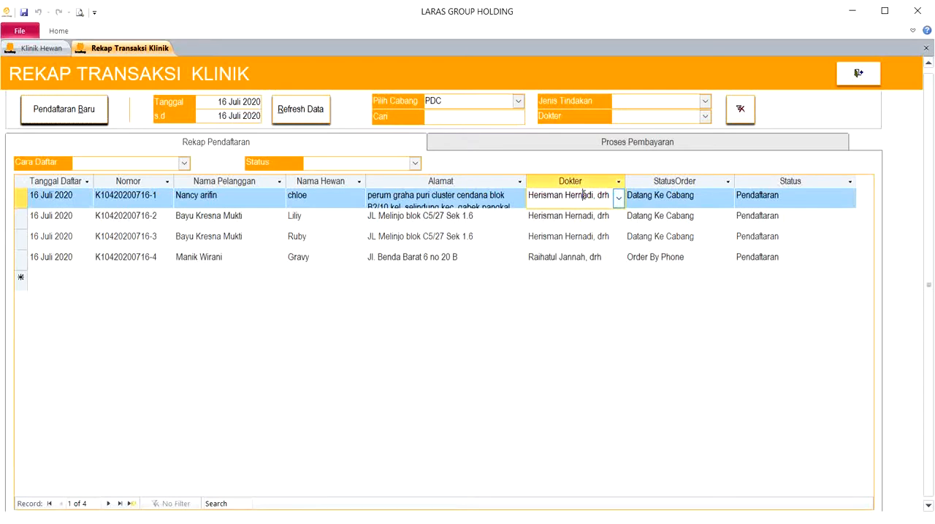
click(578, 258)
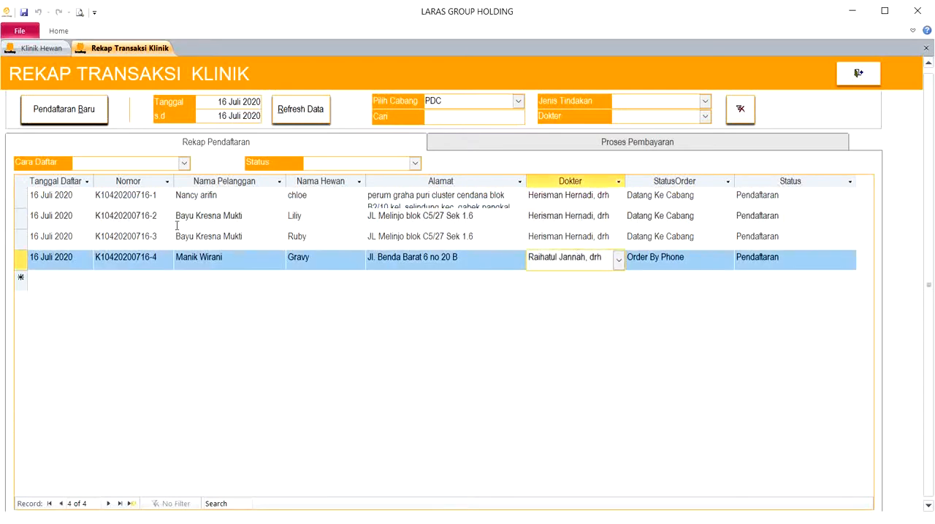
- Filter the registrations by the methods Order By Phone and Datang Ke Cabang, and clear the Cara Daftar filter
click(184, 163)
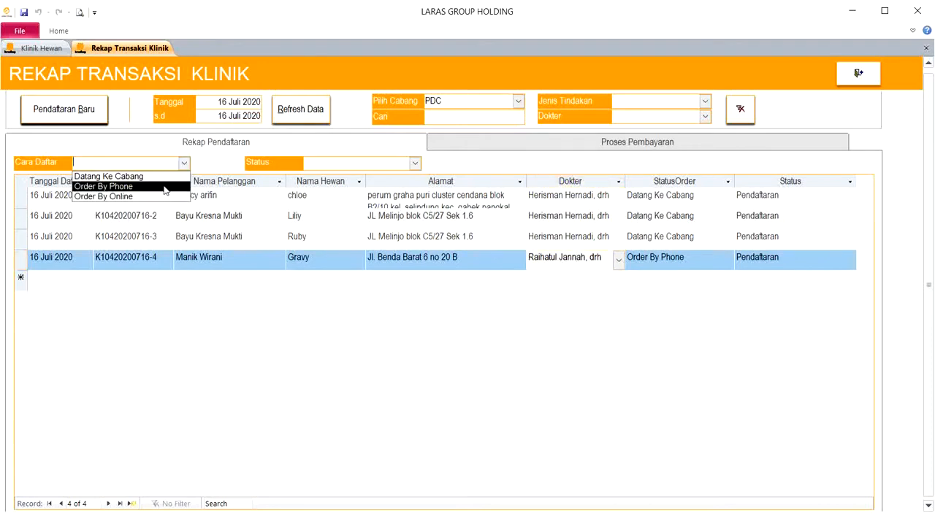
click(166, 187)
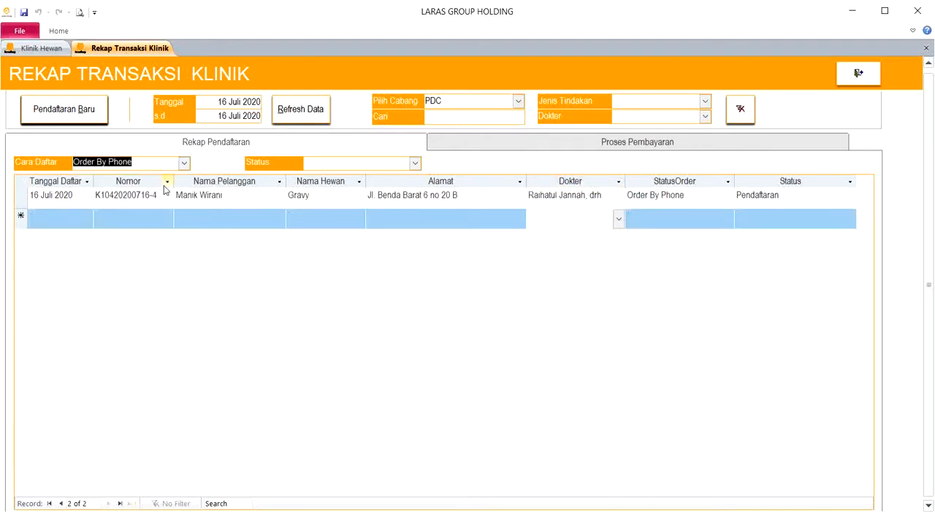
click(184, 162)
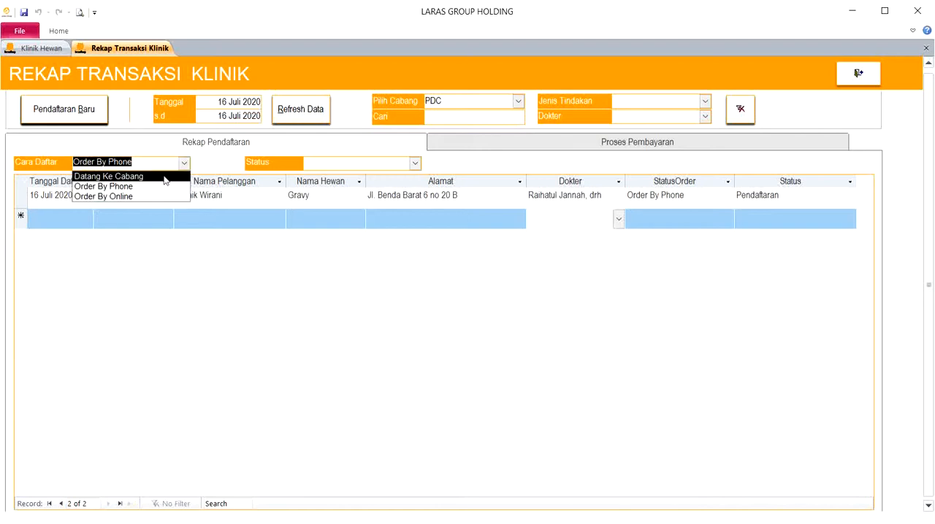
click(165, 177)
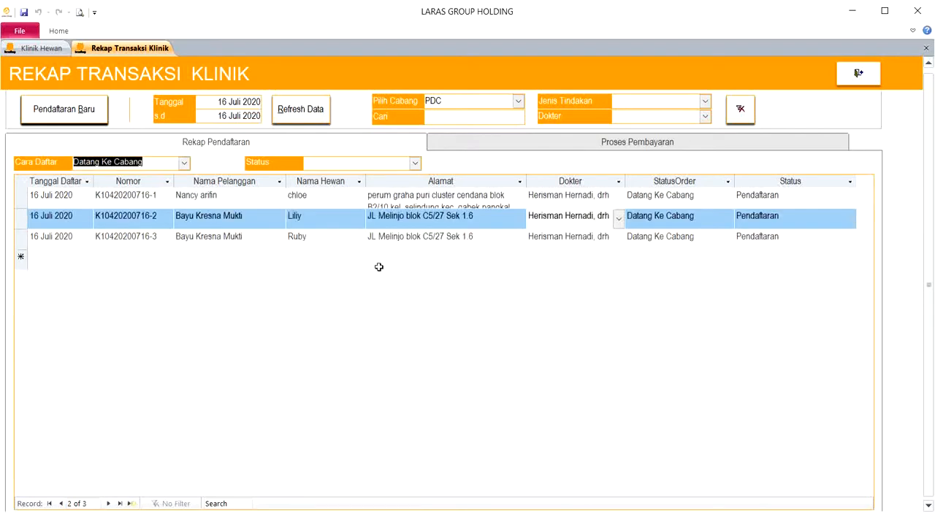
key(BackSpace)
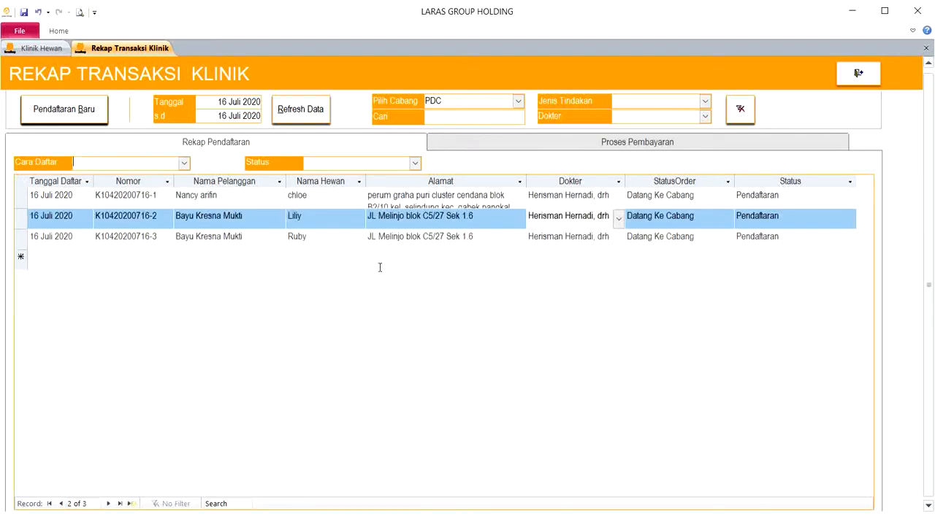
key(Tab)
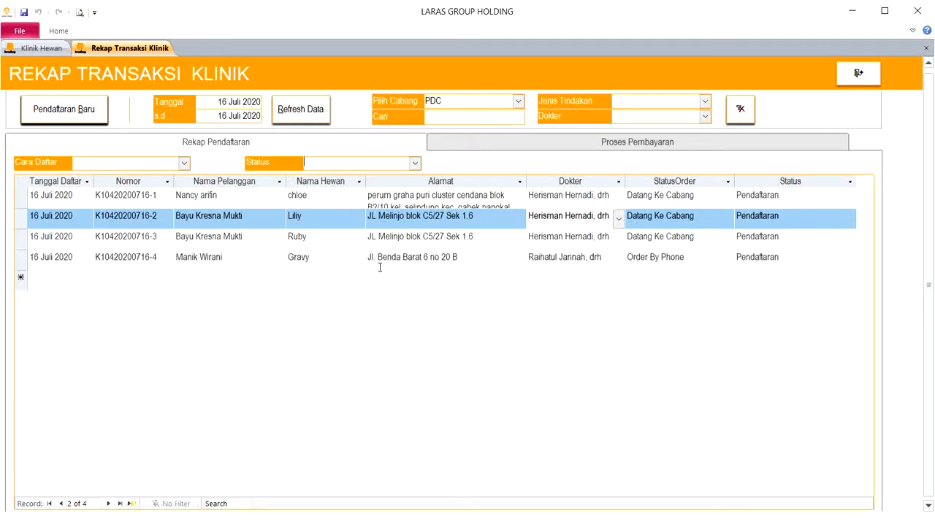